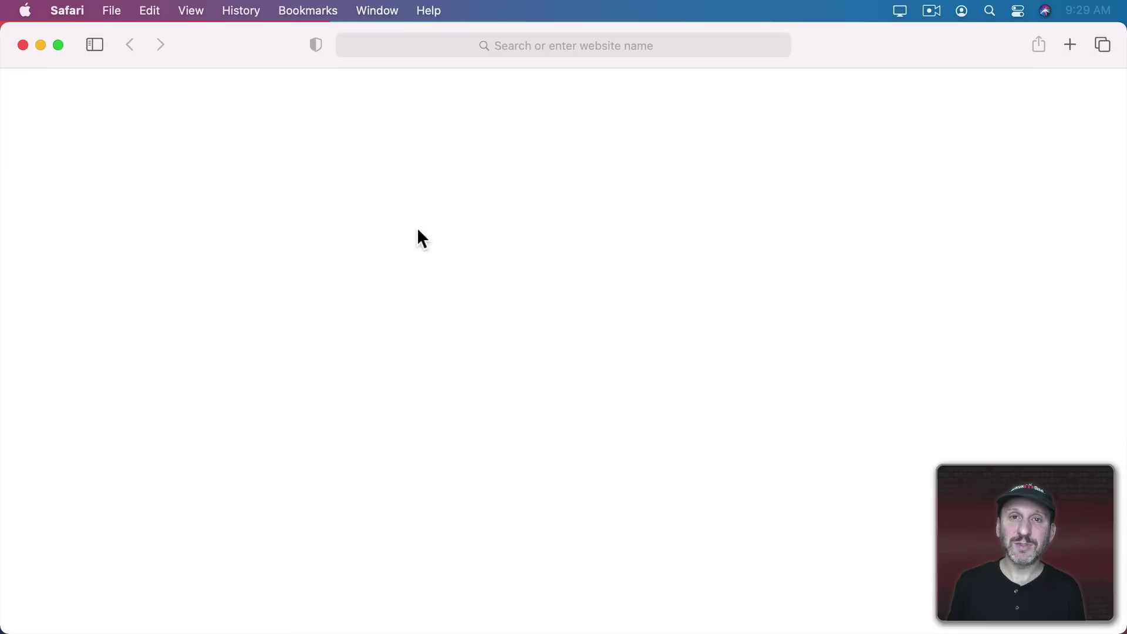
Turn on the Favorites Bar so Apple, iCloud, Wikipedia, News and other favorites appear
{"action": "left_click", "coordinate": [190, 11]}
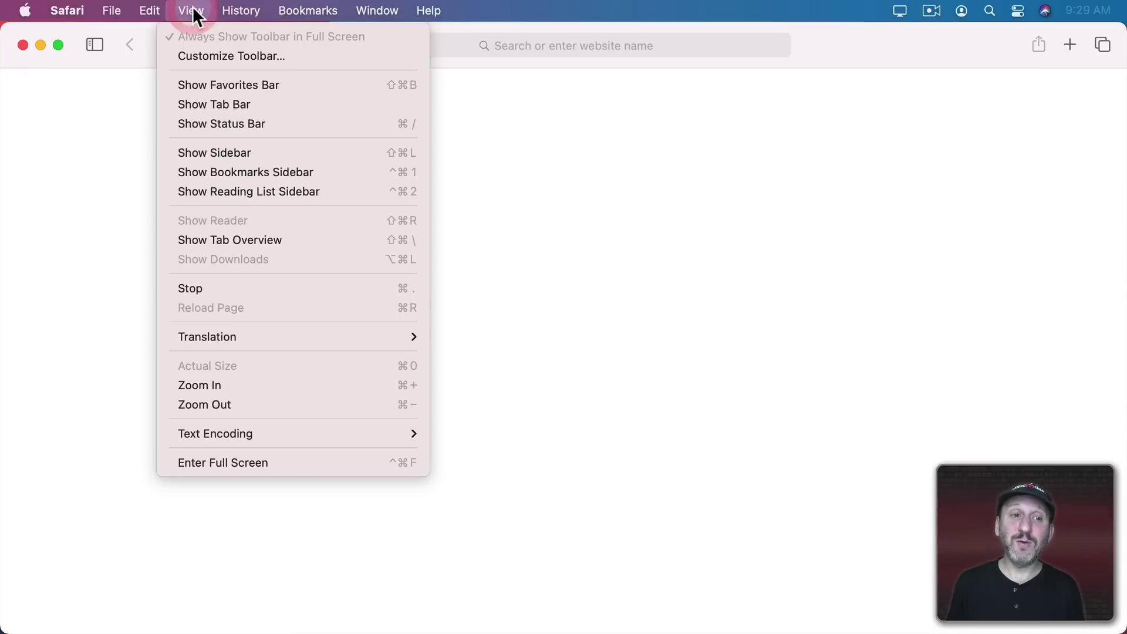
{"action": "left_click", "coordinate": [222, 88]}
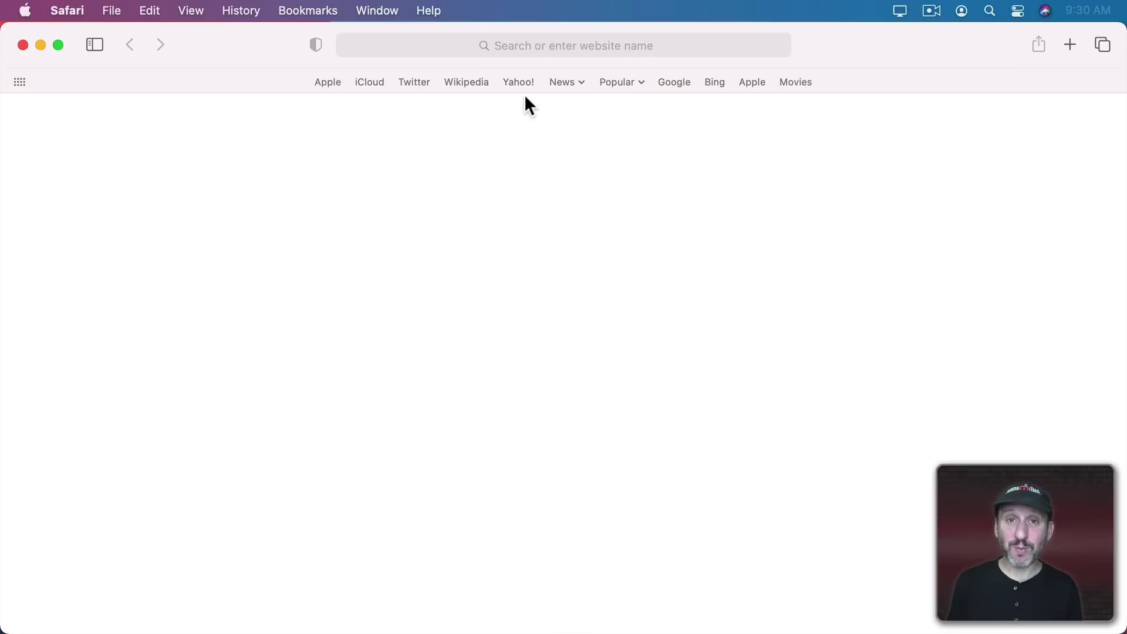
{"action": "left_click", "coordinate": [300, 10]}
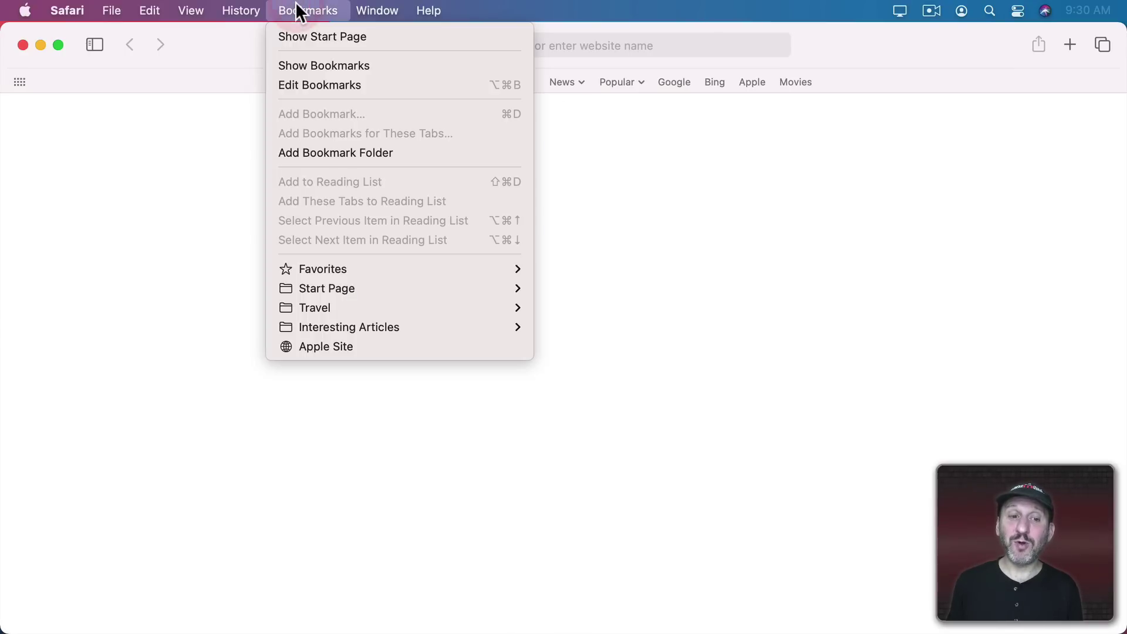
{"action": "mouse_move", "coordinate": [316, 266]}
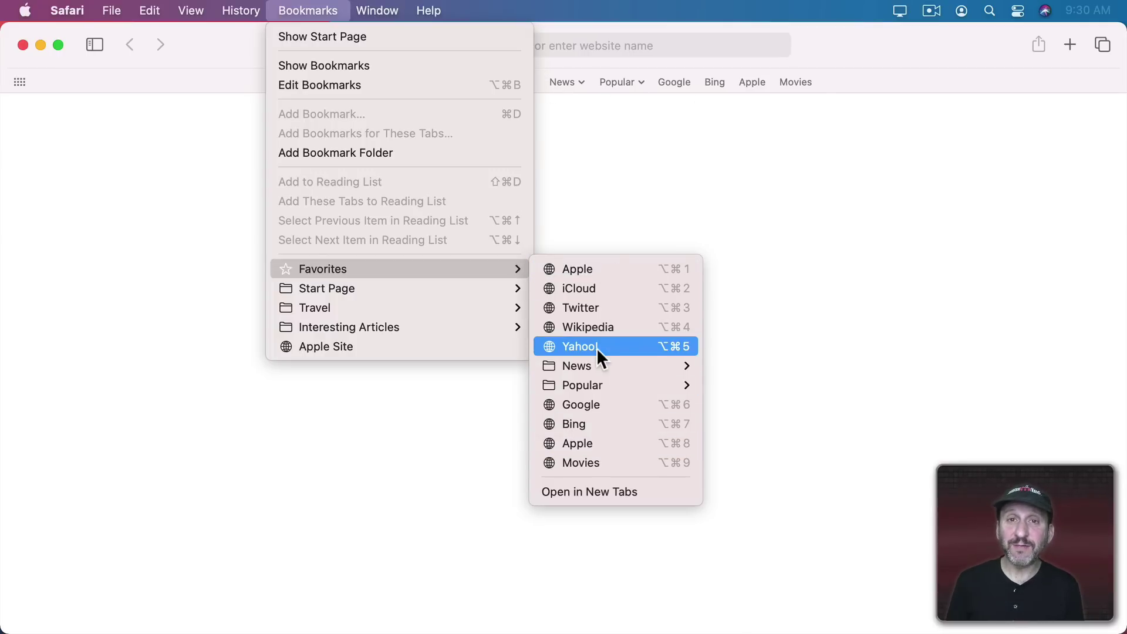
{"action": "left_click", "coordinate": [593, 185]}
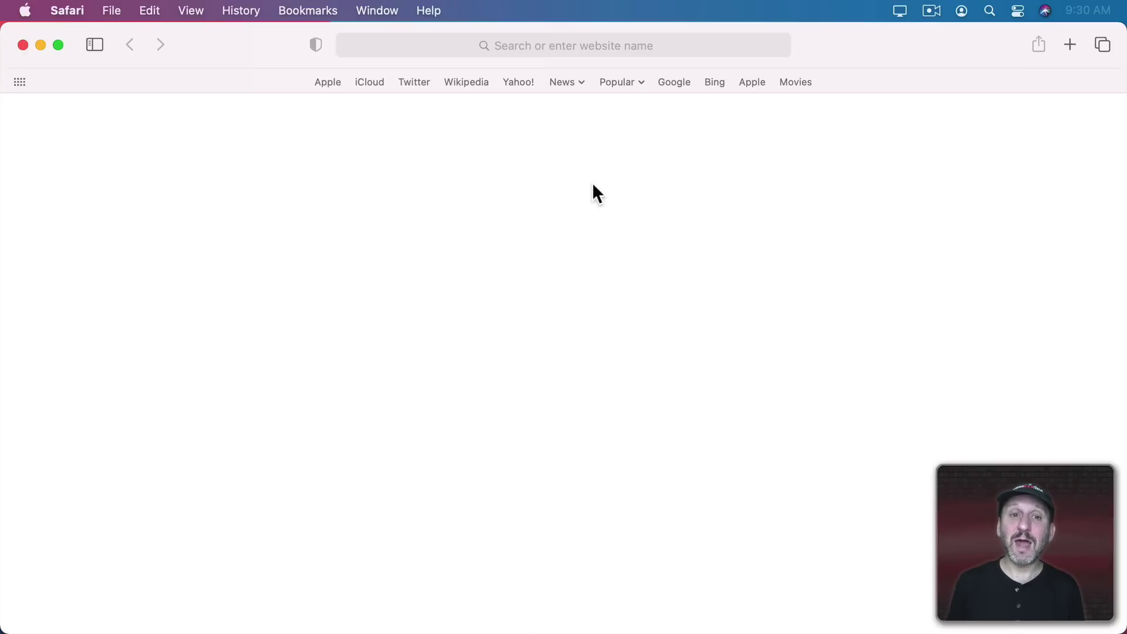
{"action": "left_click", "coordinate": [307, 10]}
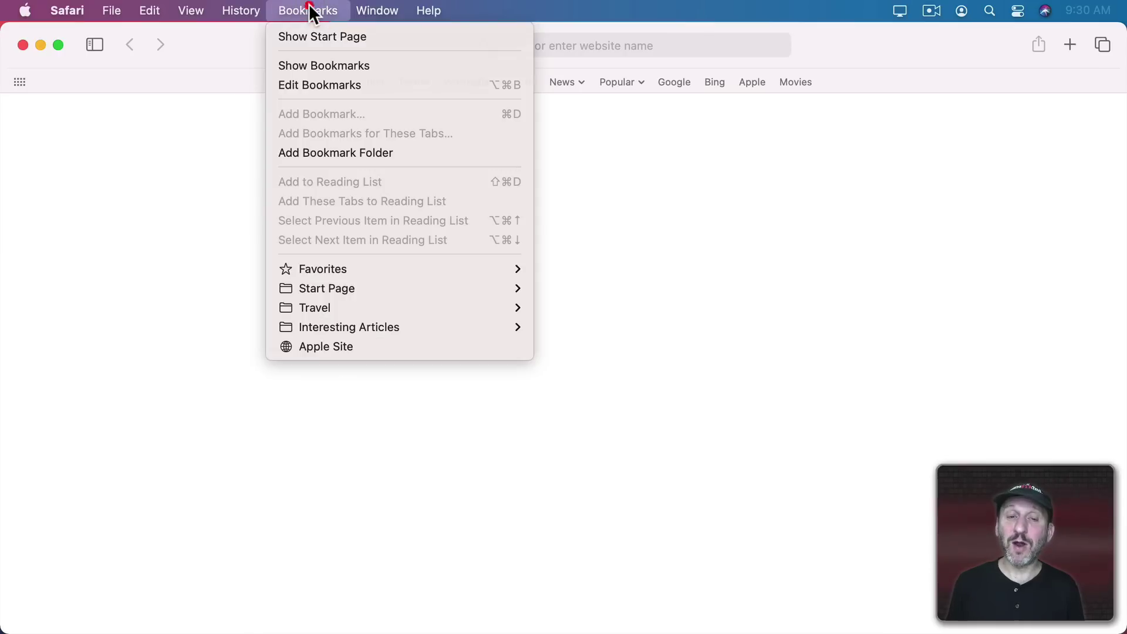
{"action": "left_click", "coordinate": [307, 10]}
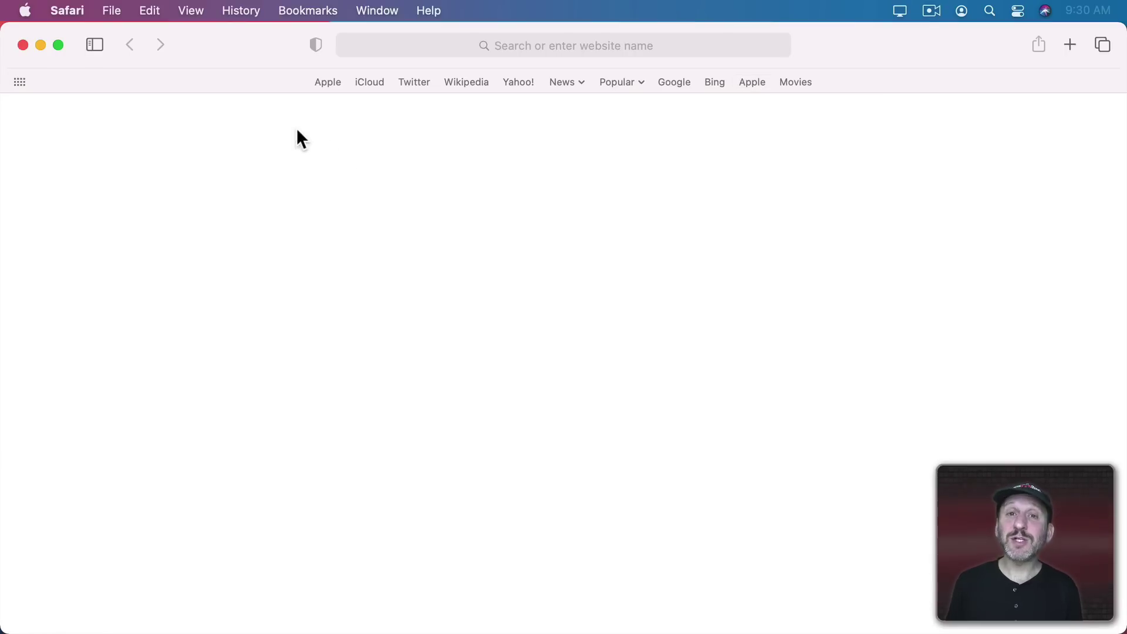
Add the macmost.com page as the first favorite and select its title text after 'MacMost'
{"action": "left_click", "coordinate": [329, 88]}
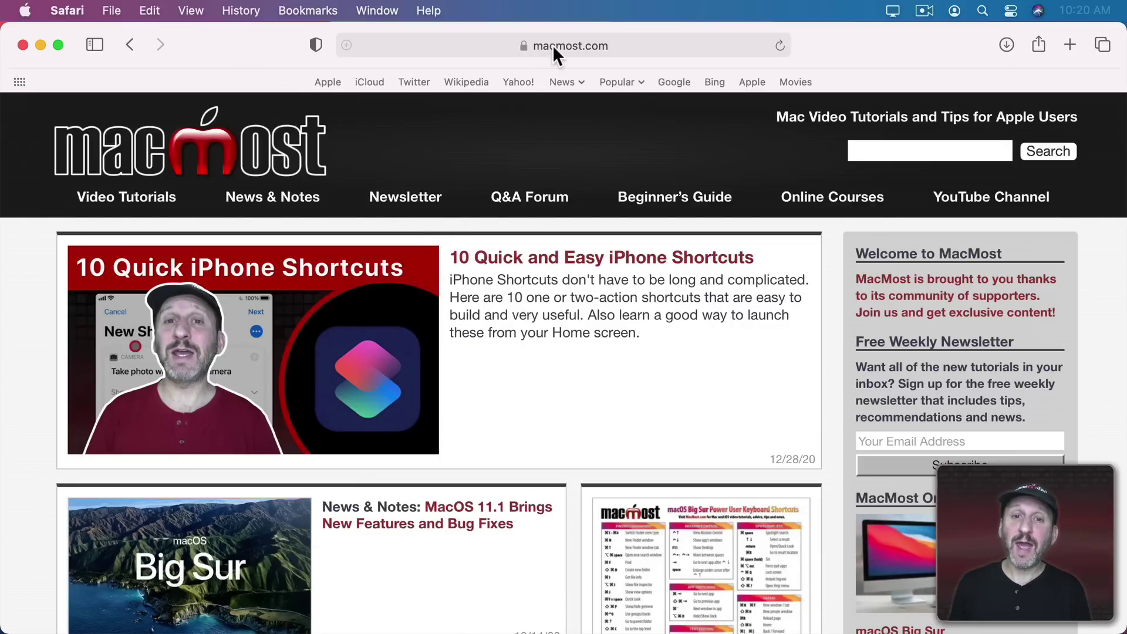
{"action": "left_click_drag", "start_coordinate": [554, 43], "coordinate": [332, 78]}
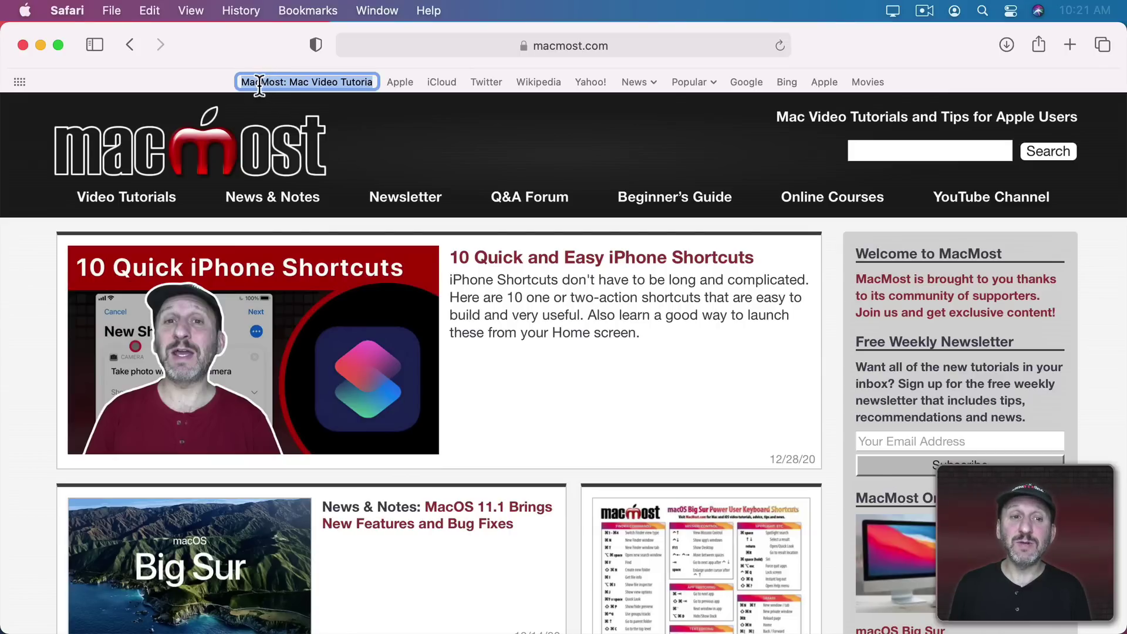
{"action": "left_click", "coordinate": [281, 82]}
{"action": "left_click_drag", "start_coordinate": [281, 82], "coordinate": [397, 81]}
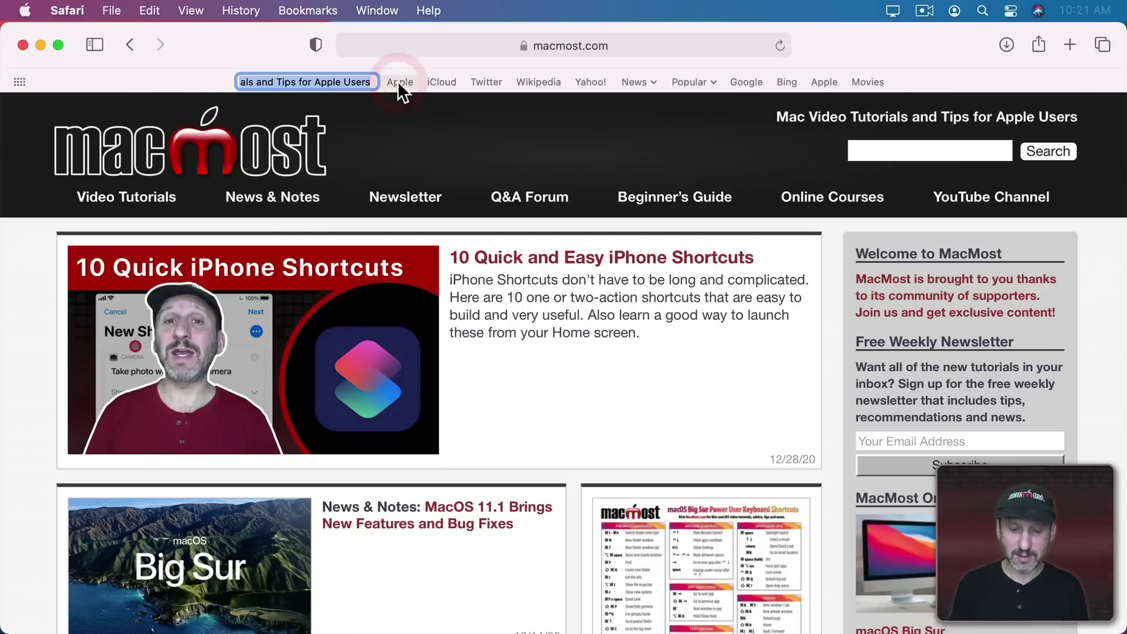
Shorten the new favorite's name to just 'MacMost'
{"action": "key", "text": "BackSpace"}
{"action": "key", "text": "Return"}
{"action": "left_click", "coordinate": [304, 10]}
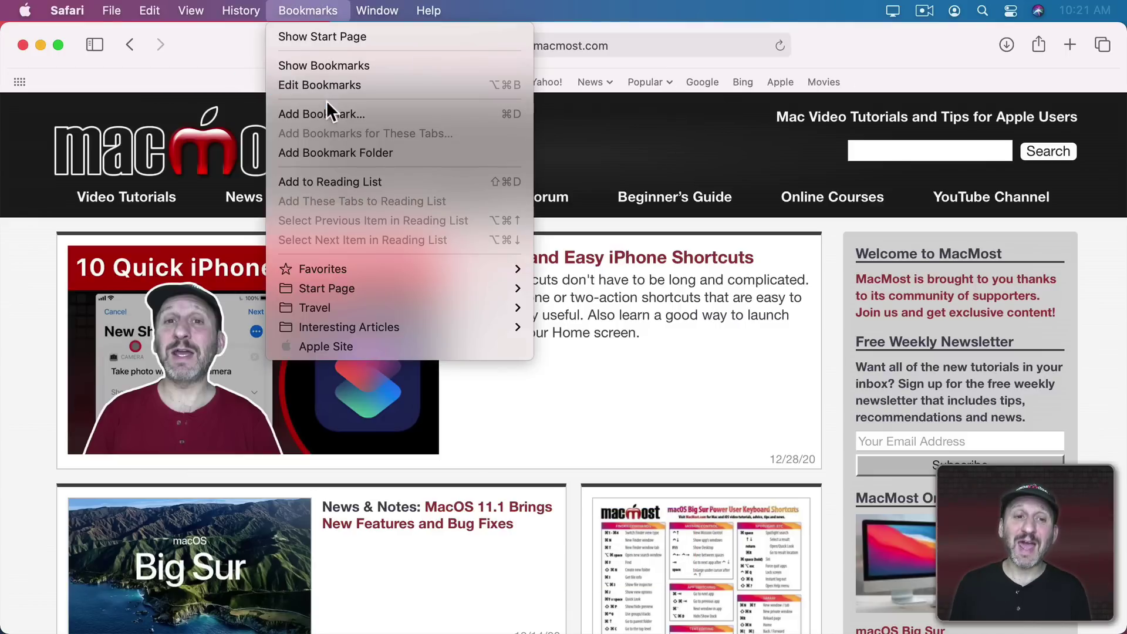
{"action": "left_click", "coordinate": [324, 8]}
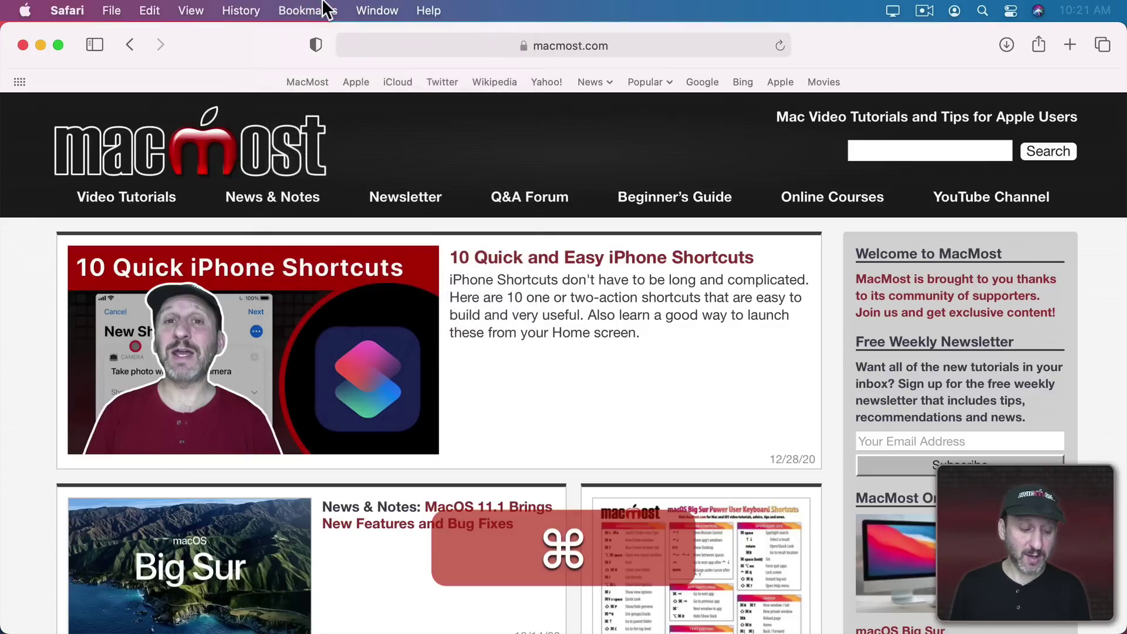
Bookmark the MacMost page with Cmd+D, choosing Favorites as the destination folder
{"action": "key", "text": "super+d"}
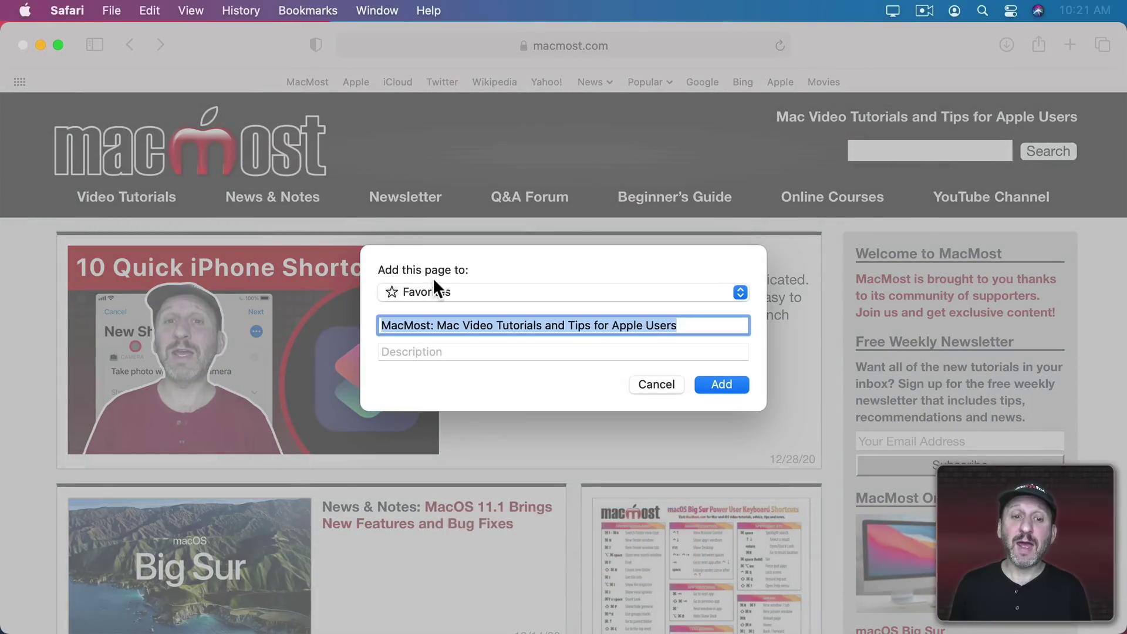
{"action": "left_click", "coordinate": [431, 292]}
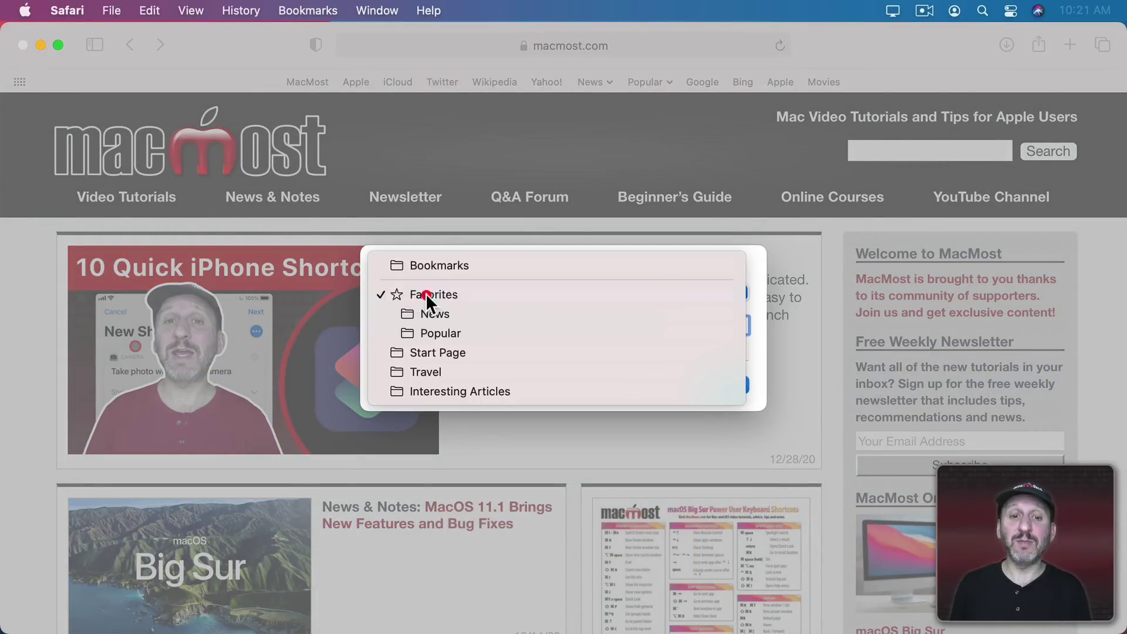
{"action": "left_click", "coordinate": [428, 294]}
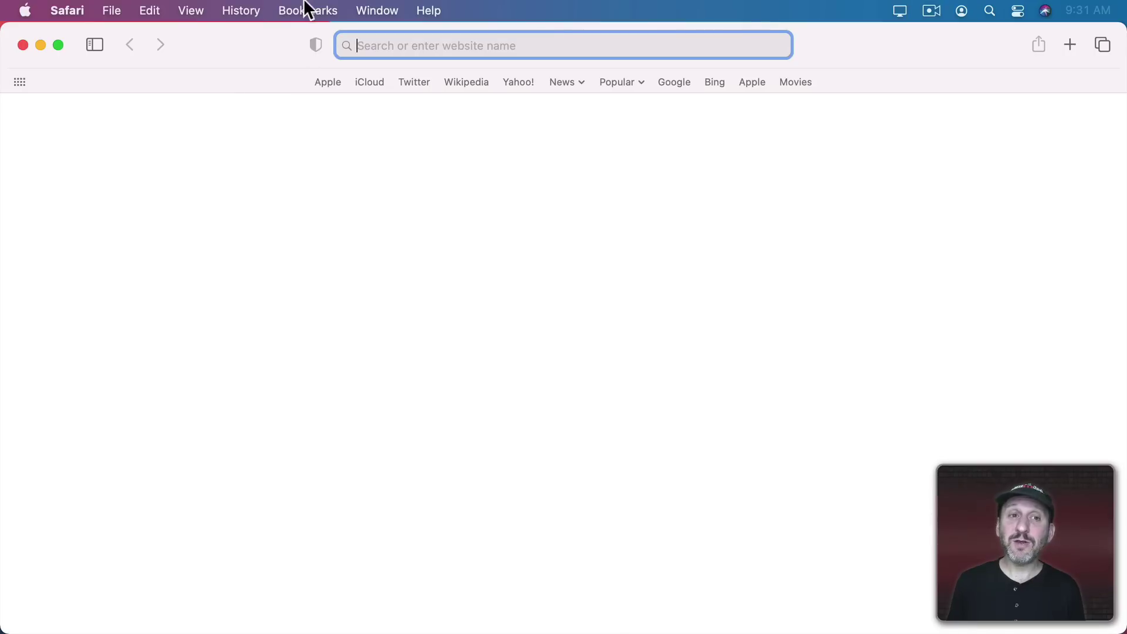
{"action": "left_click", "coordinate": [309, 10]}
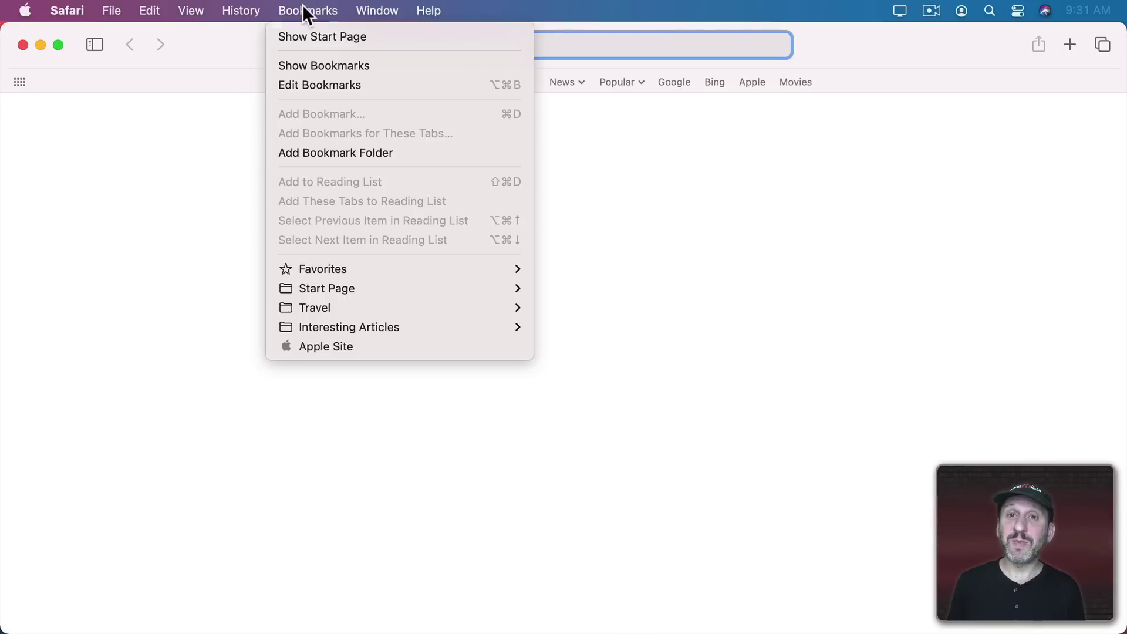
{"action": "left_click", "coordinate": [322, 83]}
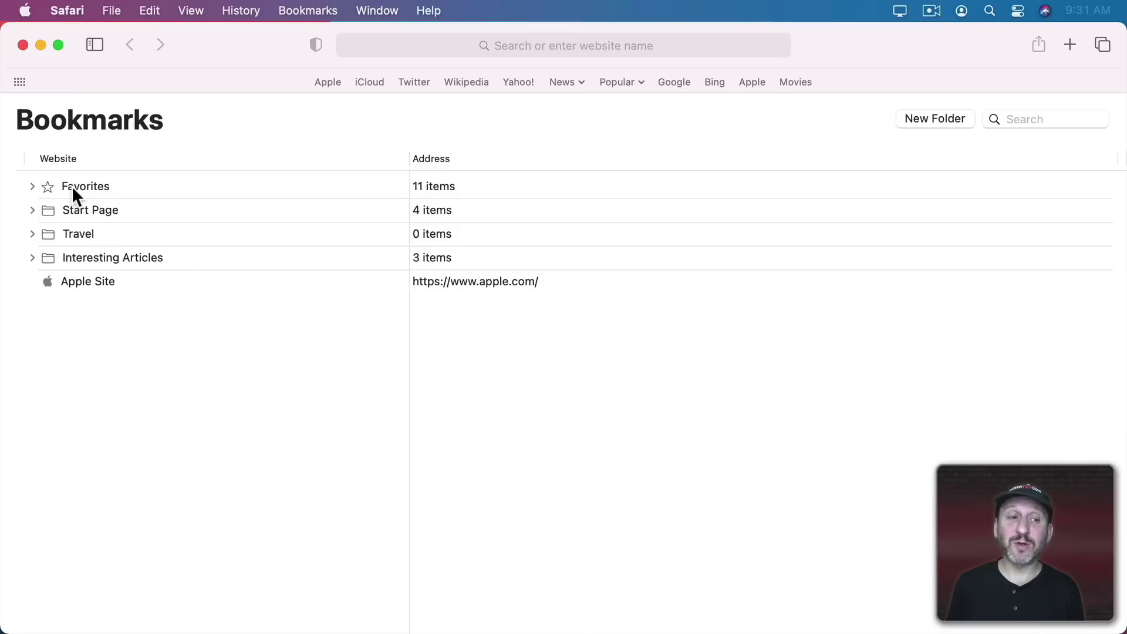
{"action": "left_click", "coordinate": [32, 187]}
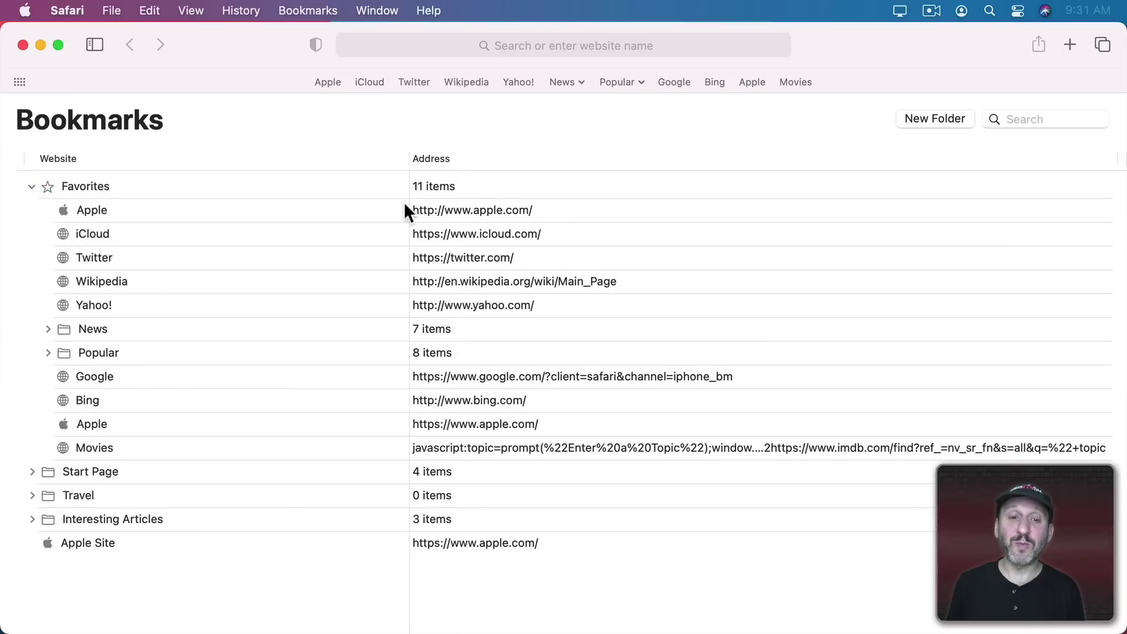
{"action": "left_click", "coordinate": [214, 211]}
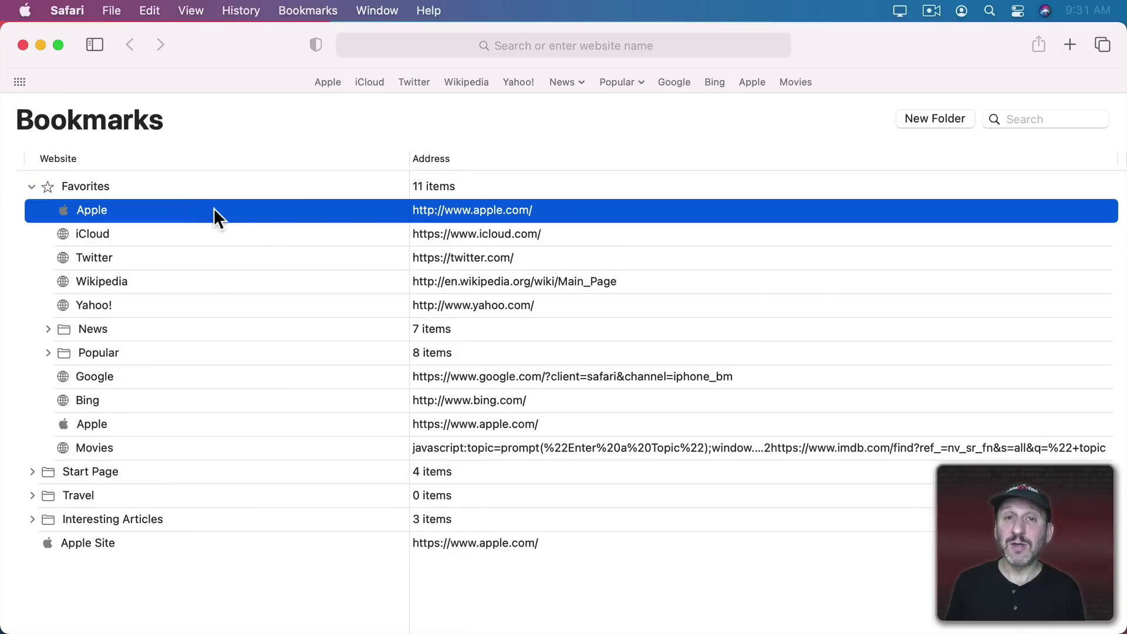
{"action": "key", "text": "BackSpace"}
{"action": "key", "text": "super+z"}
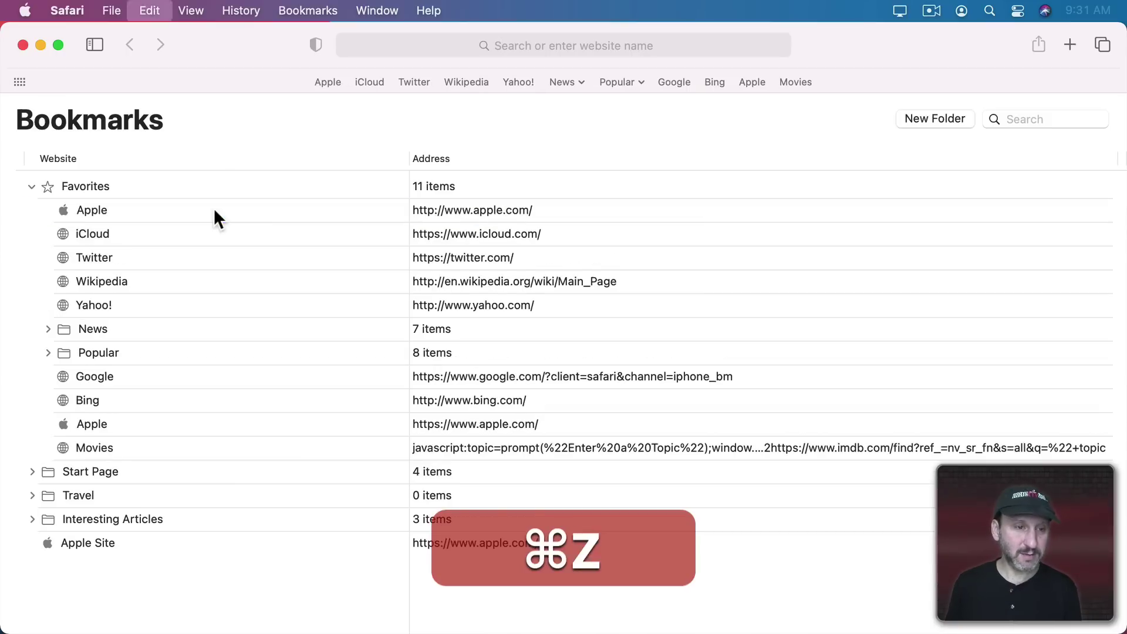
{"action": "left_click", "coordinate": [125, 209]}
{"action": "left_click", "coordinate": [99, 210]}
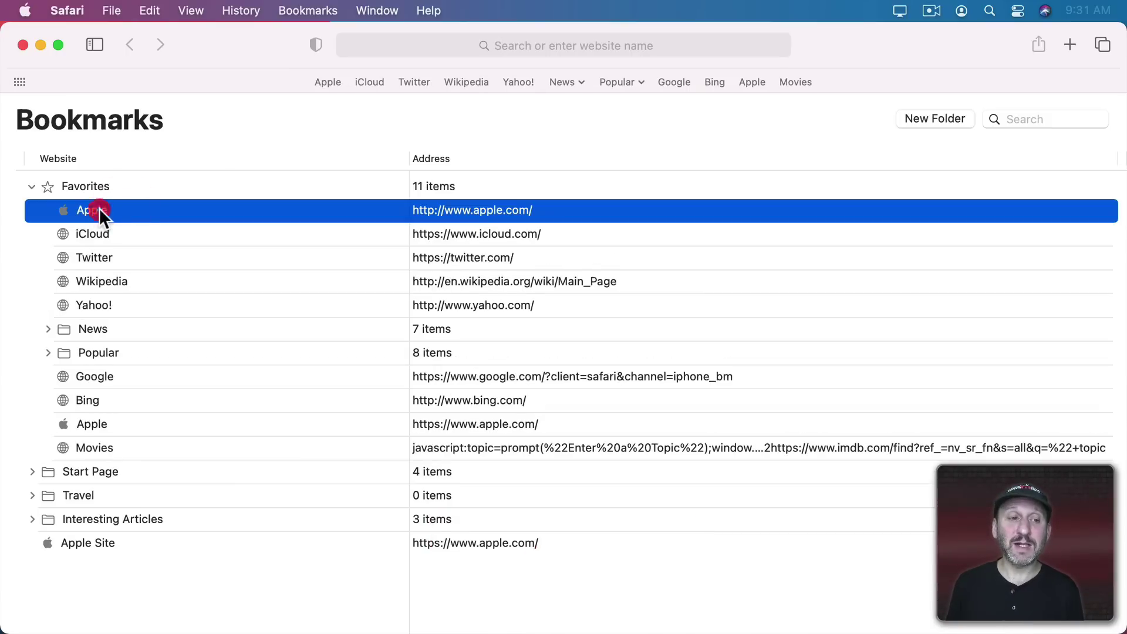
{"action": "left_click", "coordinate": [478, 211]}
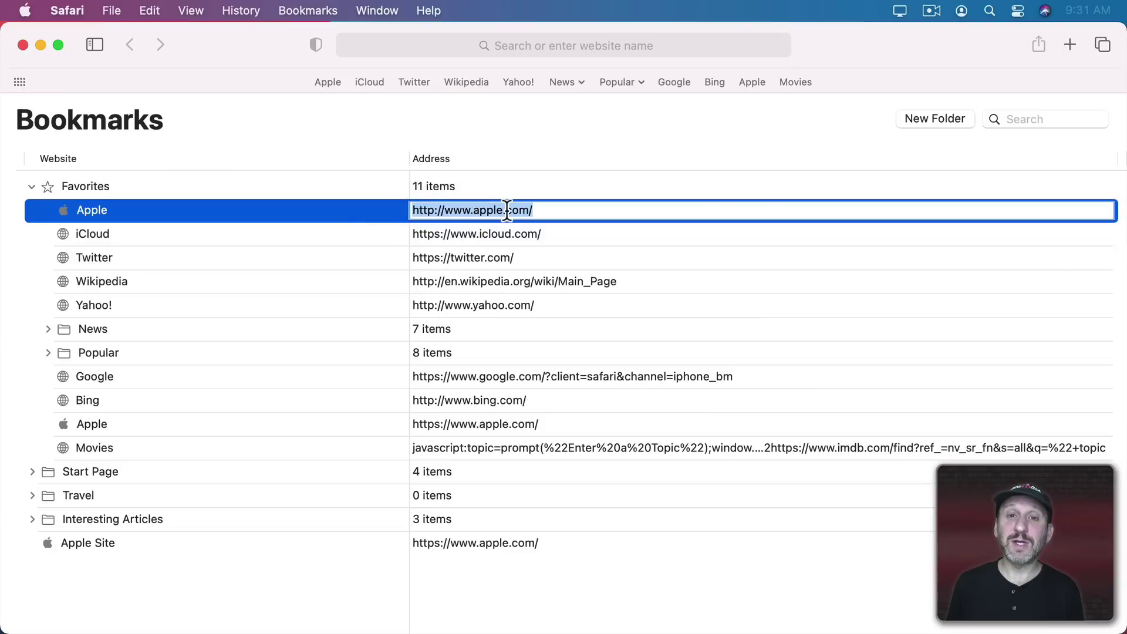
{"action": "left_click", "coordinate": [59, 215]}
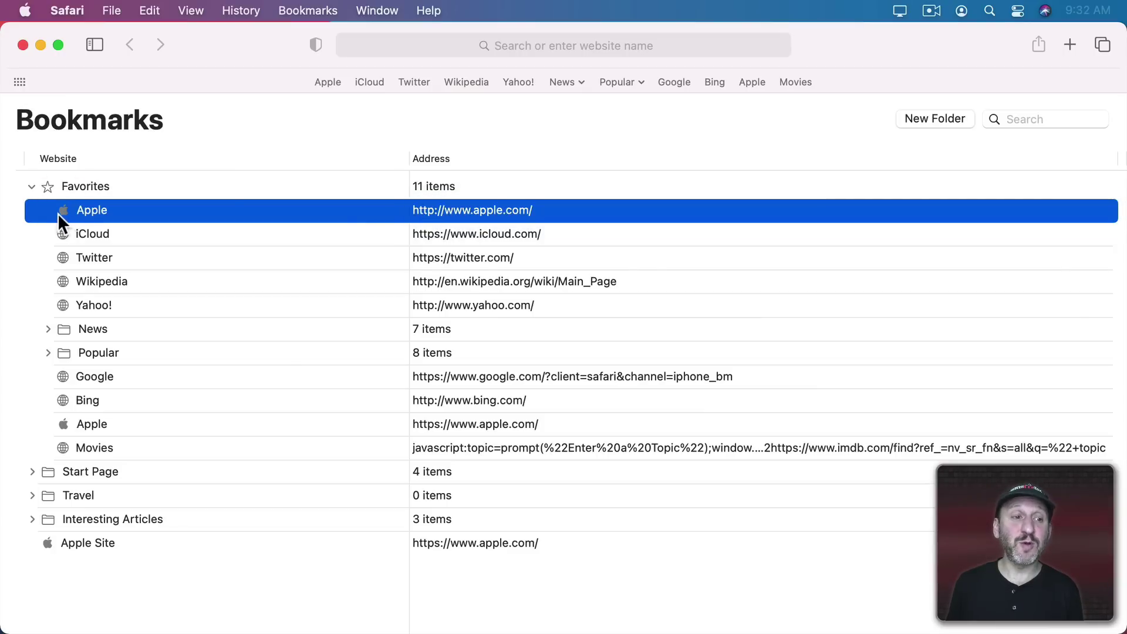
{"action": "left_click_drag", "start_coordinate": [62, 210], "coordinate": [61, 273]}
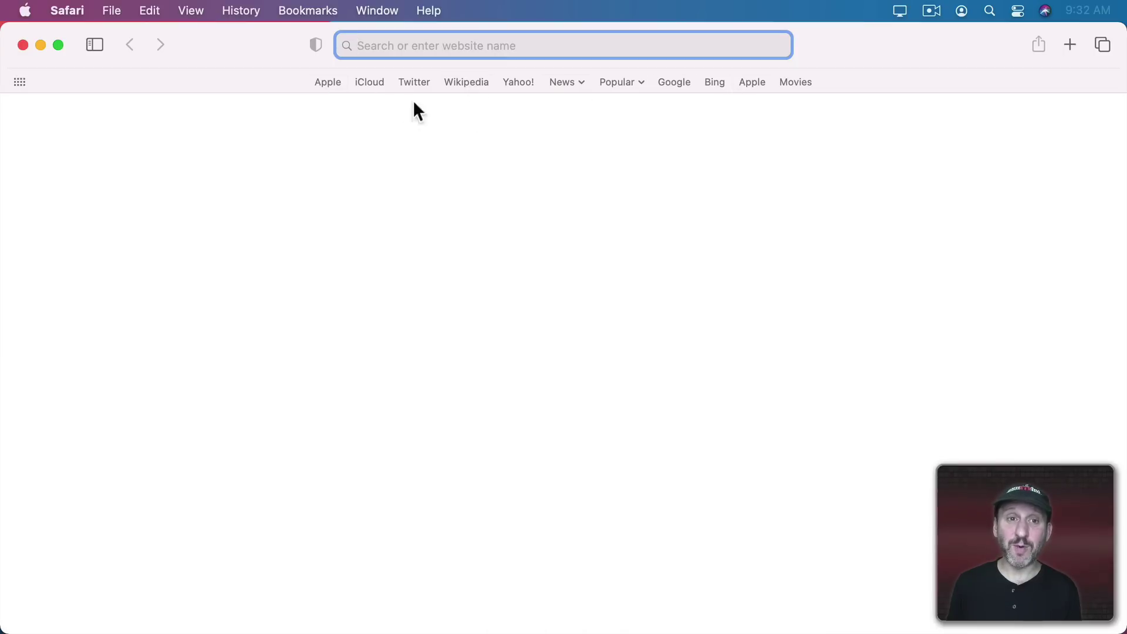
Restore the removed Apple bookmark with Cmd+Z and place it first on the Favorites Bar
{"action": "left_click_drag", "start_coordinate": [328, 82], "coordinate": [309, 406]}
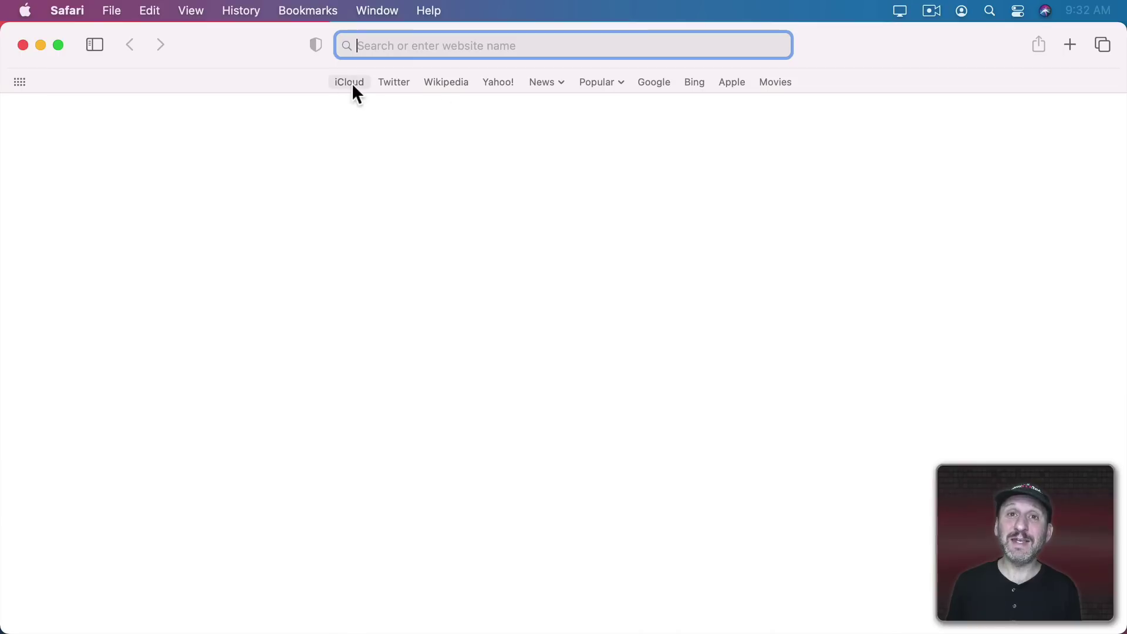
{"action": "key", "text": "super+z"}
{"action": "left_click", "coordinate": [326, 84]}
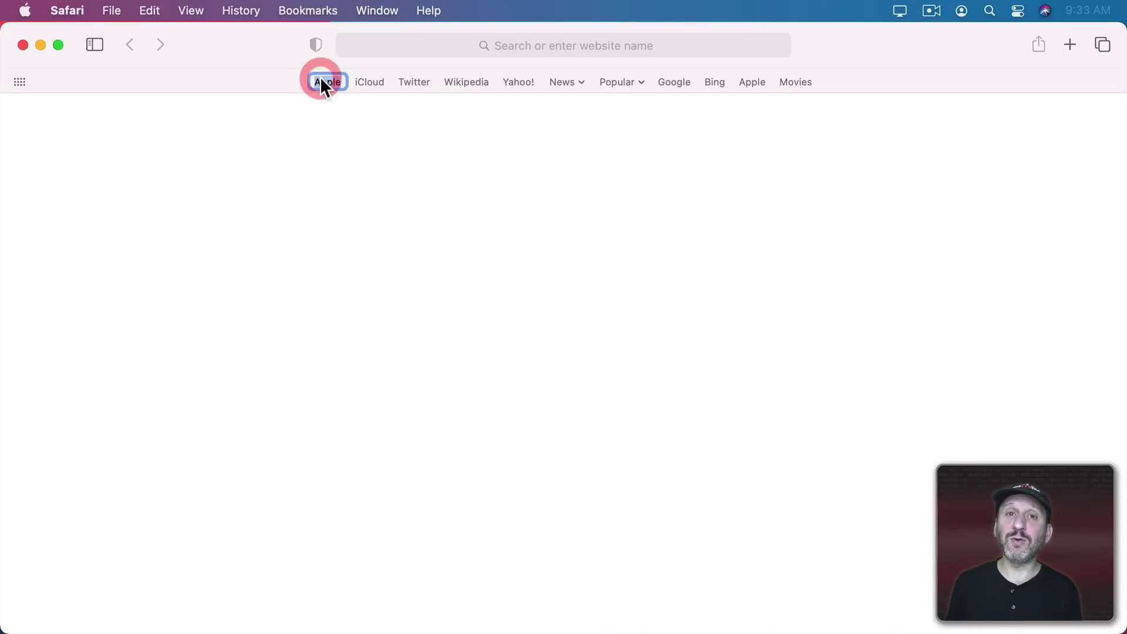
{"action": "key", "text": "Escape"}
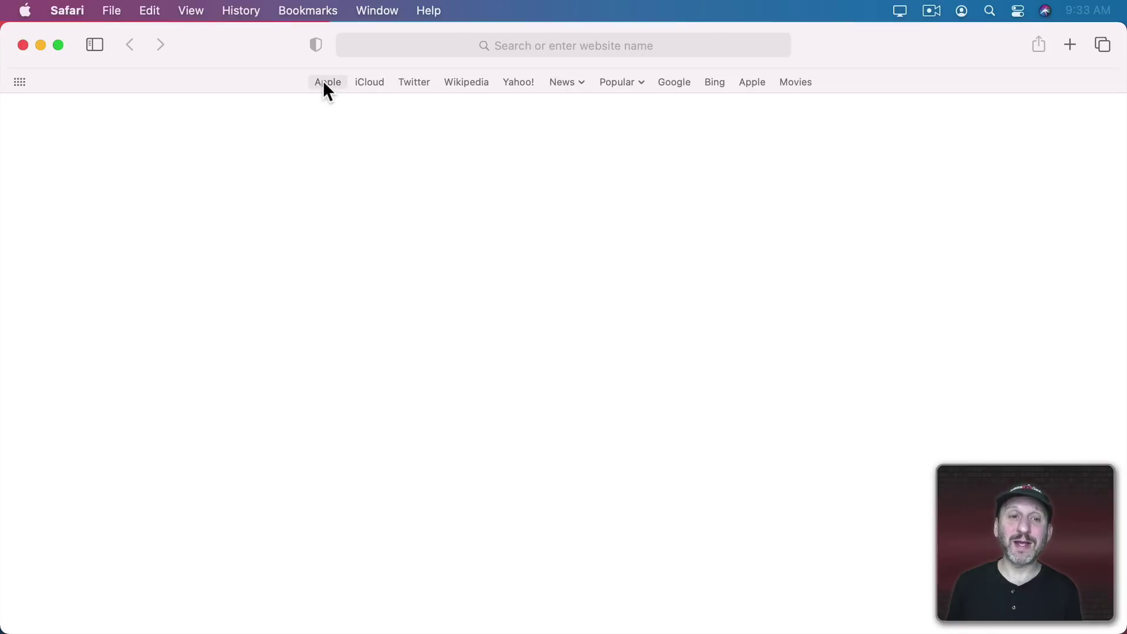
{"action": "mouse_move", "coordinate": [324, 83]}
{"action": "left_mouse_down"}
{"action": "mouse_move", "coordinate": [624, 79]}
{"action": "mouse_move", "coordinate": [791, 100]}
{"action": "mouse_move", "coordinate": [304, 70]}
{"action": "mouse_move", "coordinate": [309, 78]}
{"action": "left_mouse_up"}
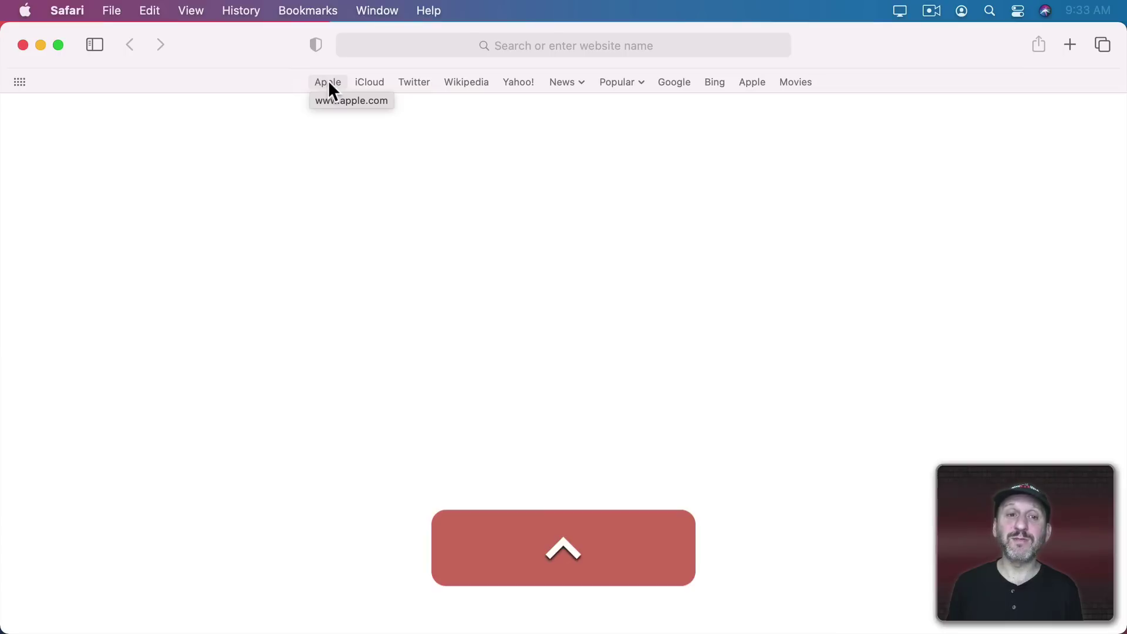
{"action": "left_click", "coordinate": [329, 84], "text": "ctrl"}
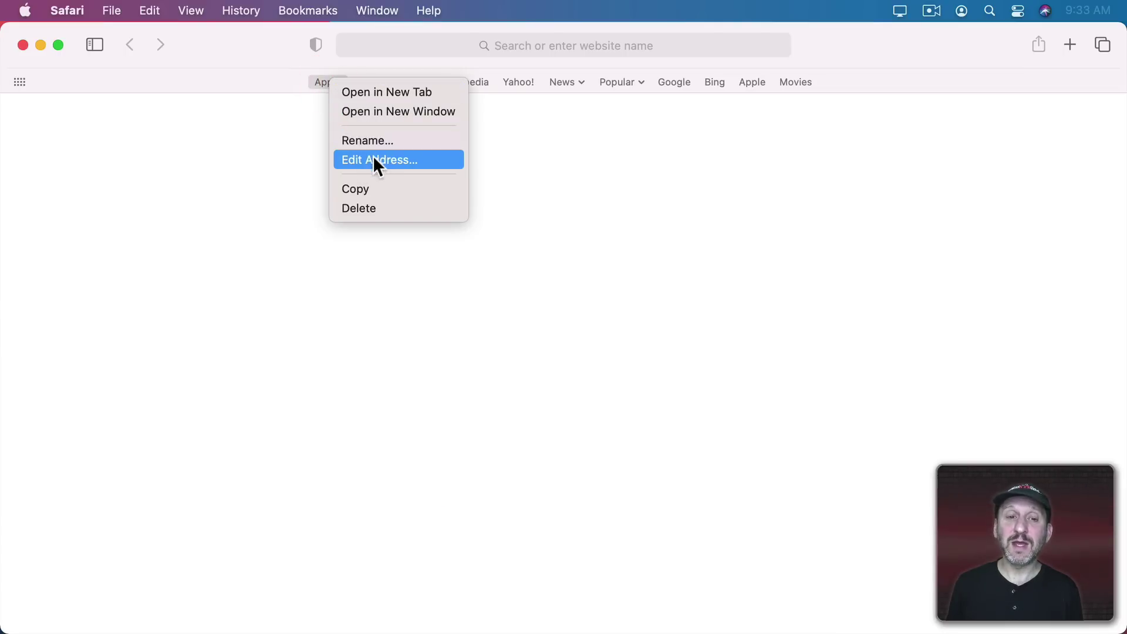
{"action": "left_click", "coordinate": [397, 169]}
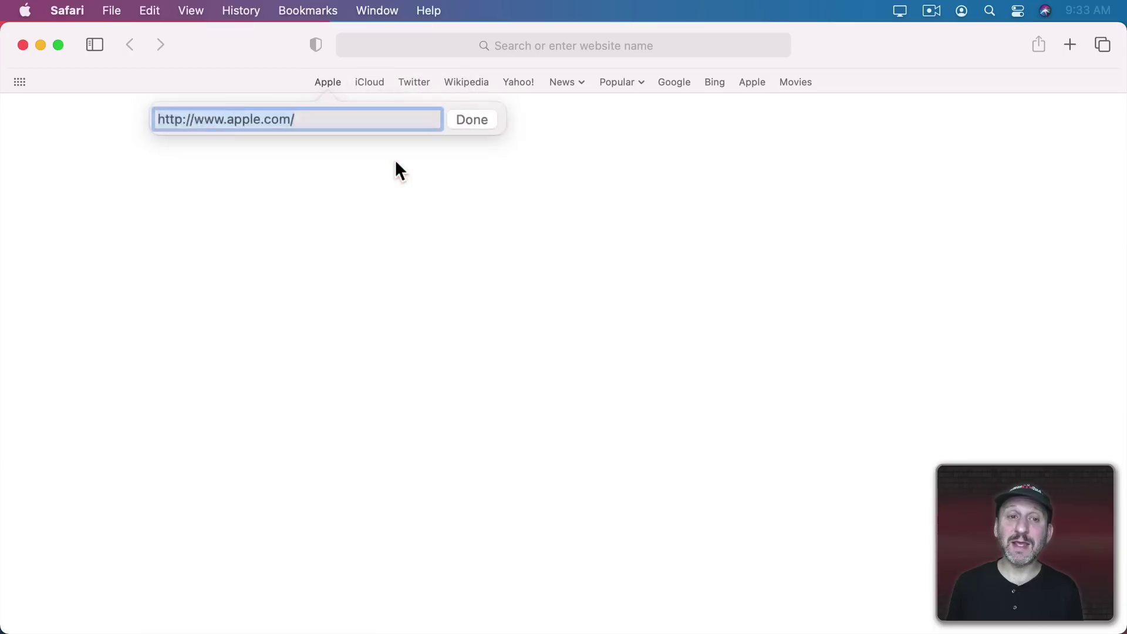
{"action": "left_click", "coordinate": [457, 114]}
{"action": "right_click", "coordinate": [325, 82]}
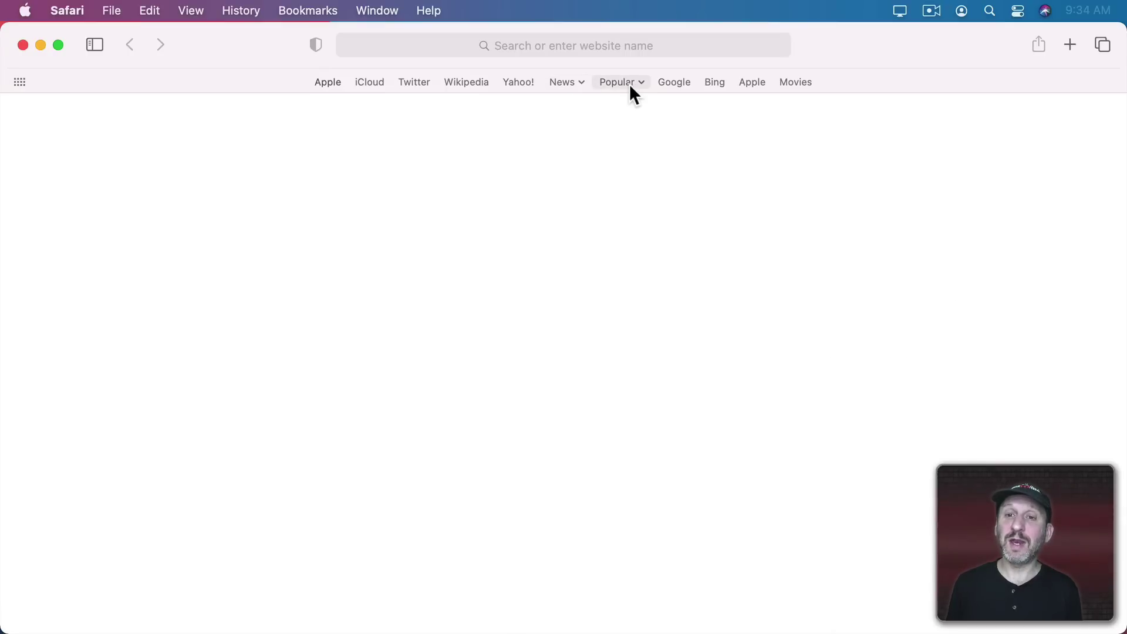
{"action": "left_click", "coordinate": [582, 87]}
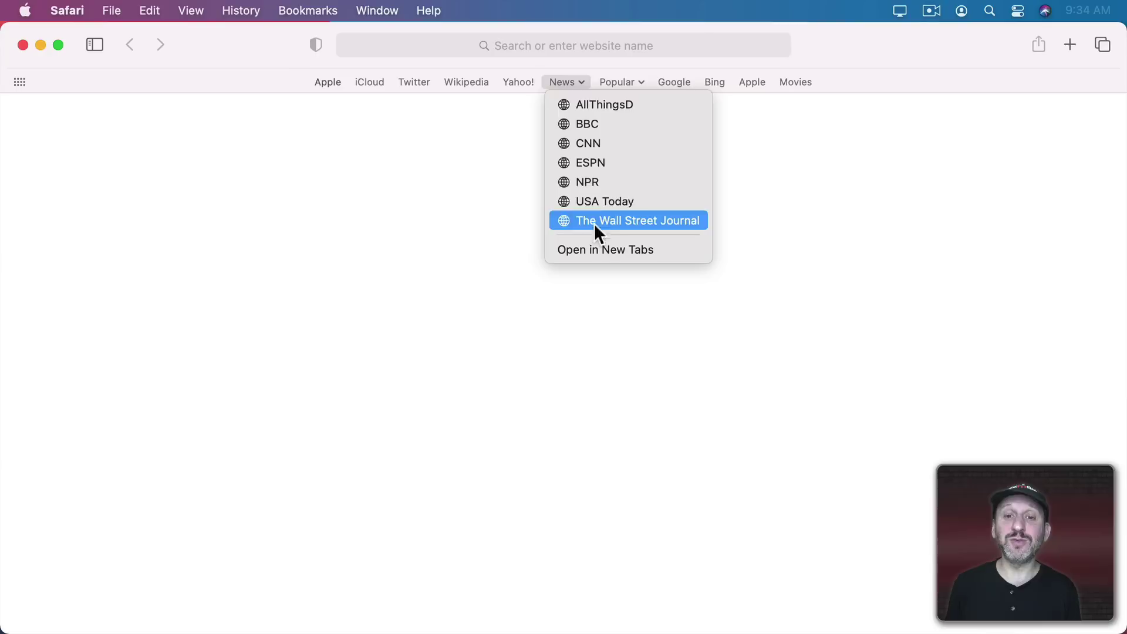
Open Edit Bookmarks, expand Favorites and News, and reposition AllThingsD within the list
{"action": "left_click", "coordinate": [300, 12]}
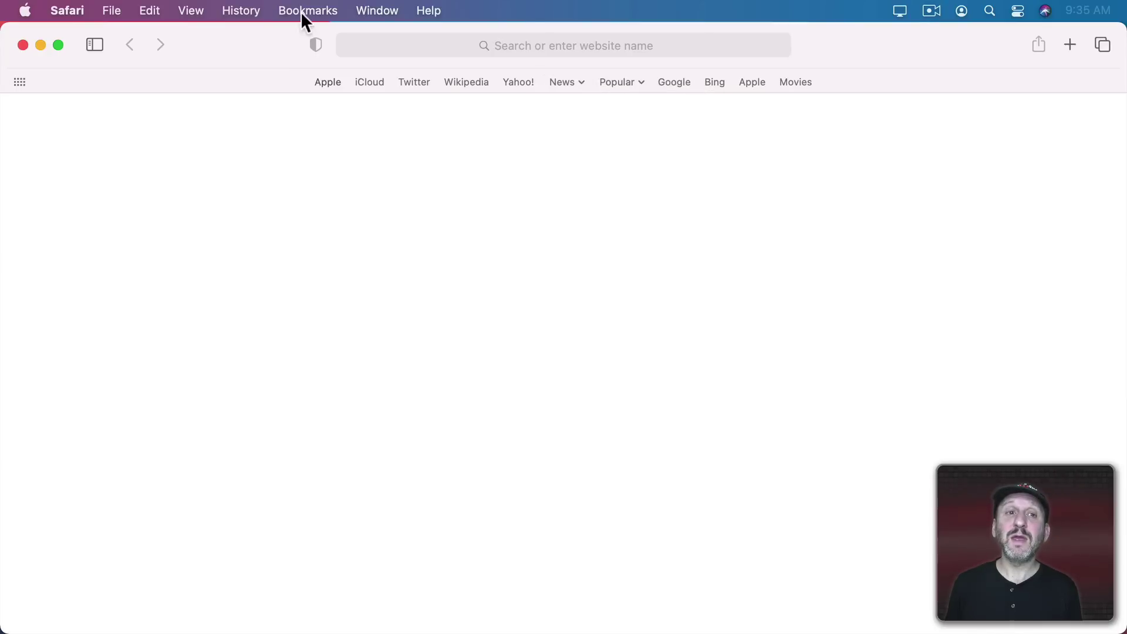
{"action": "left_click", "coordinate": [301, 12]}
{"action": "left_click", "coordinate": [311, 82]}
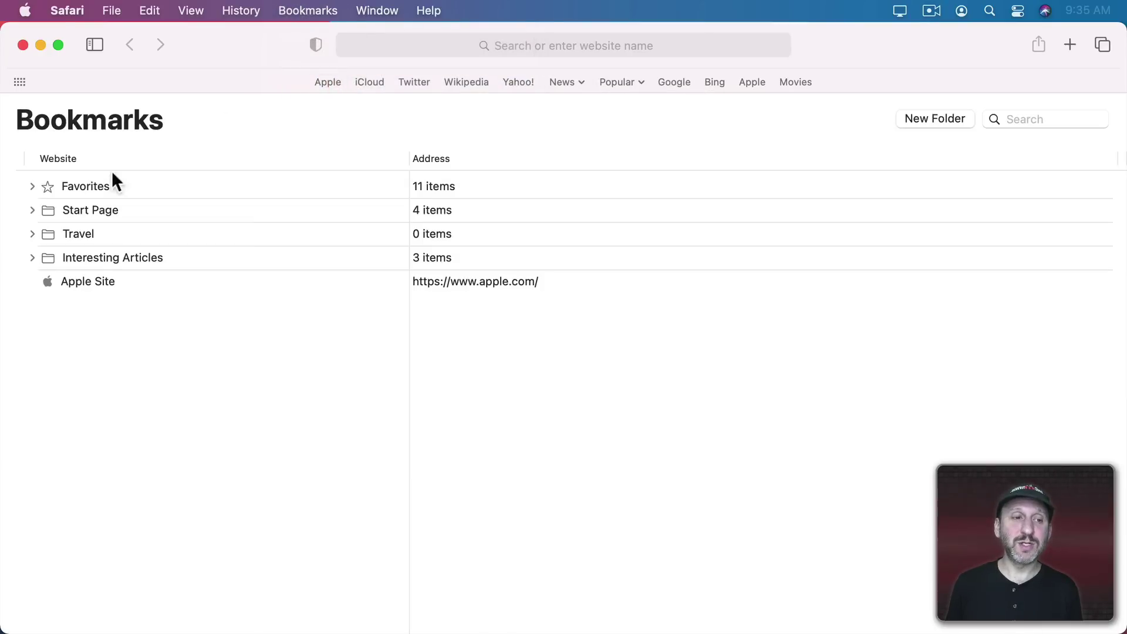
{"action": "left_click", "coordinate": [31, 187]}
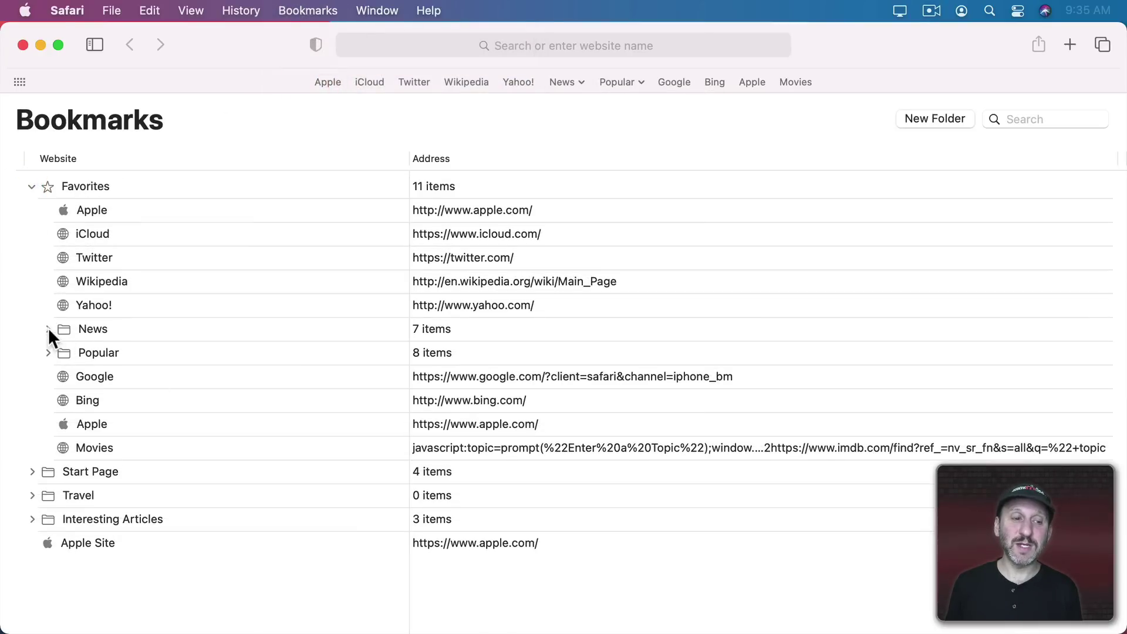
{"action": "left_click", "coordinate": [48, 329]}
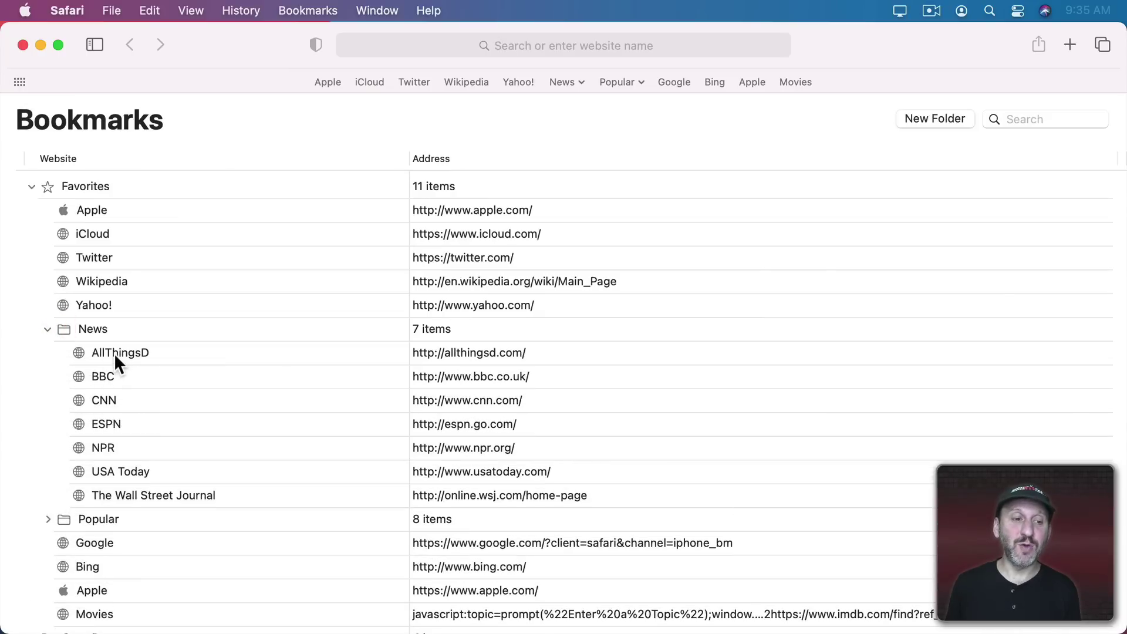
{"action": "left_click_drag", "start_coordinate": [114, 353], "coordinate": [103, 381]}
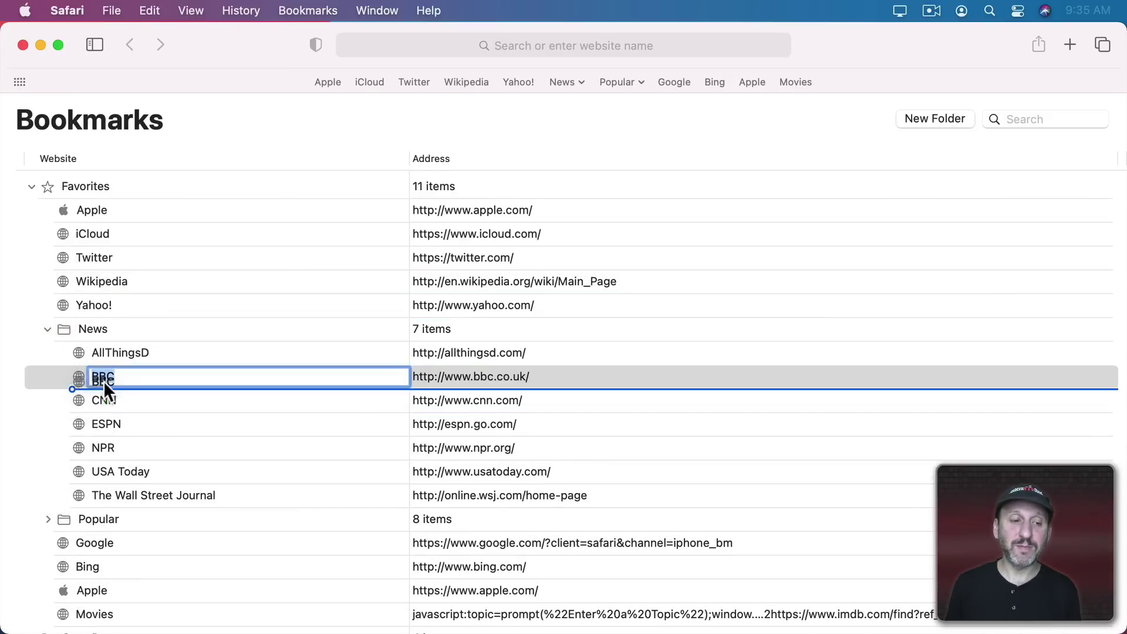
Select the Favorites folder and add a new bookmark folder from the Bookmarks menu
{"action": "left_click", "coordinate": [87, 185]}
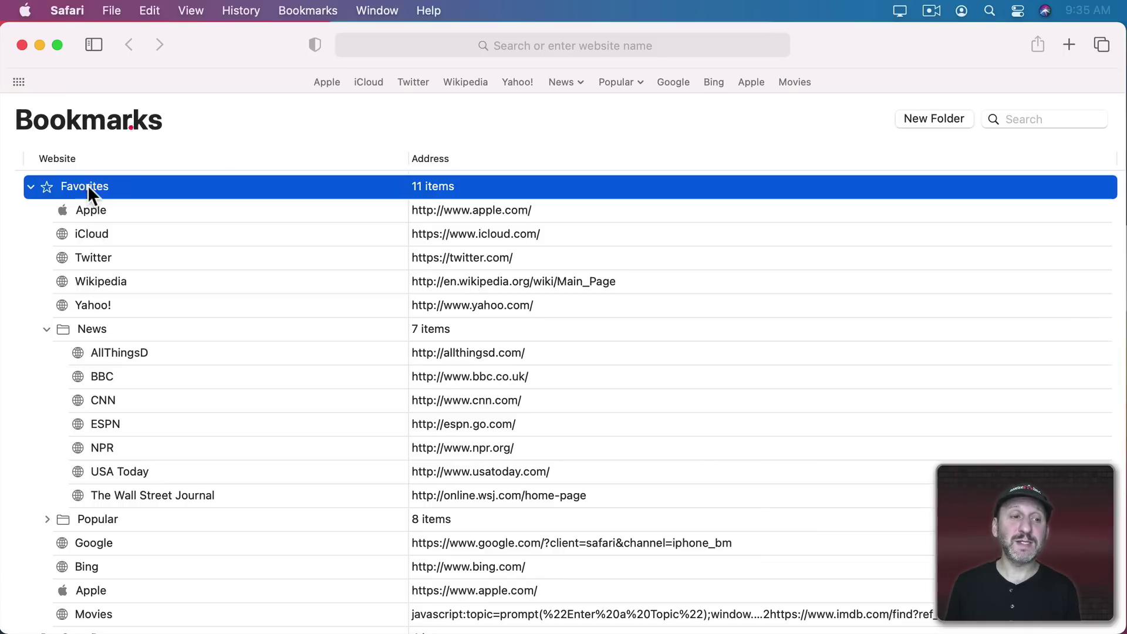
{"action": "left_click", "coordinate": [308, 11]}
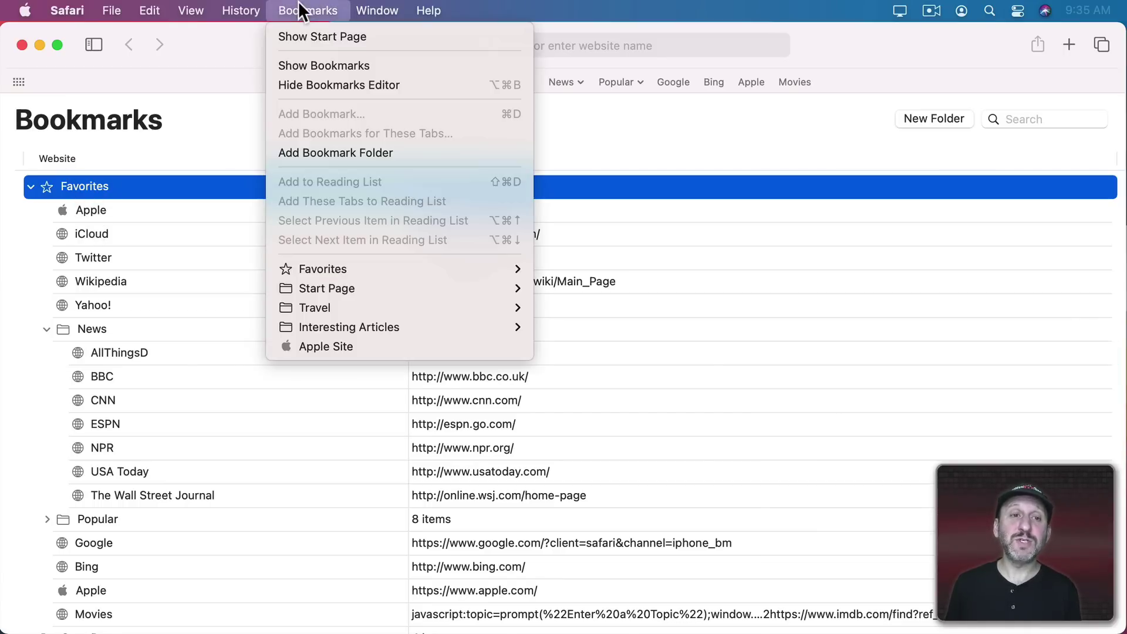
{"action": "left_click", "coordinate": [323, 154]}
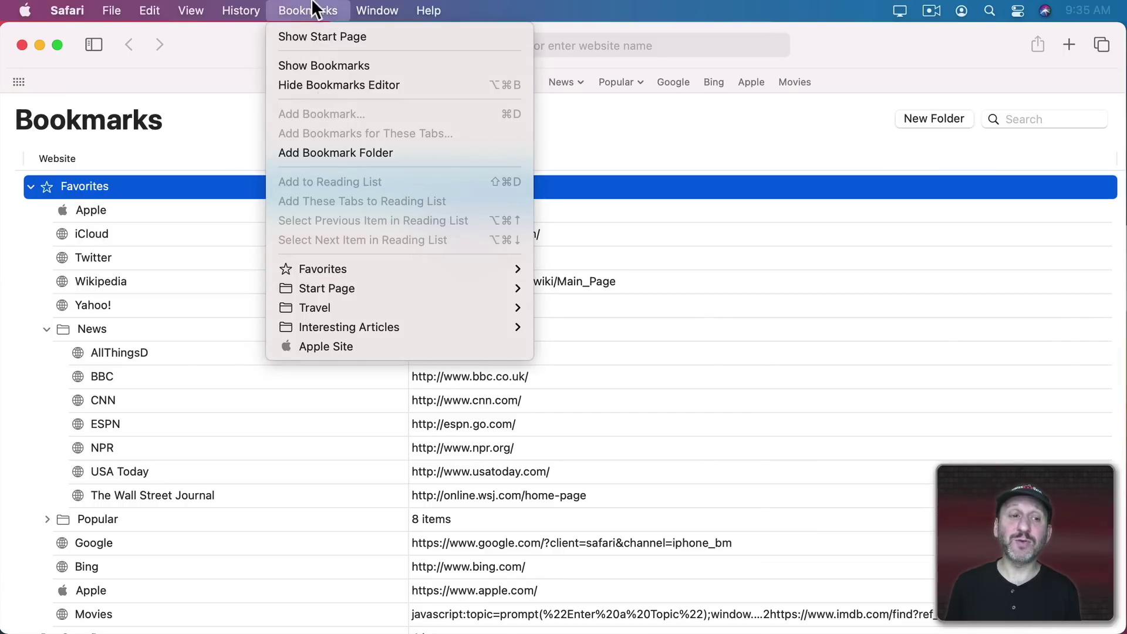
{"action": "right_click", "coordinate": [89, 187]}
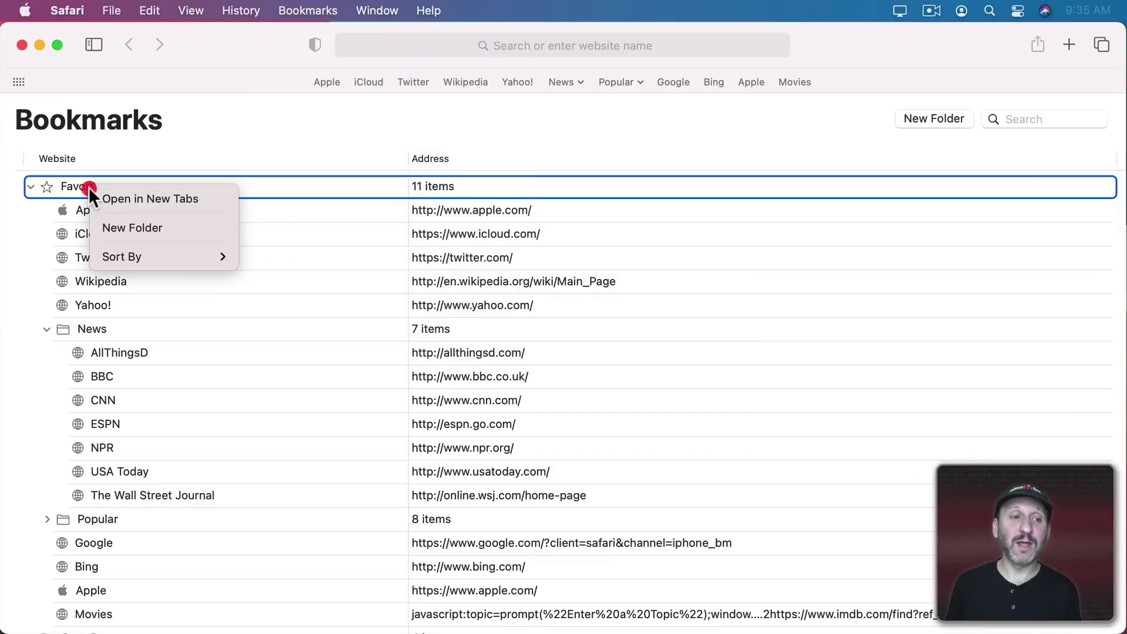
{"action": "left_click", "coordinate": [16, 215]}
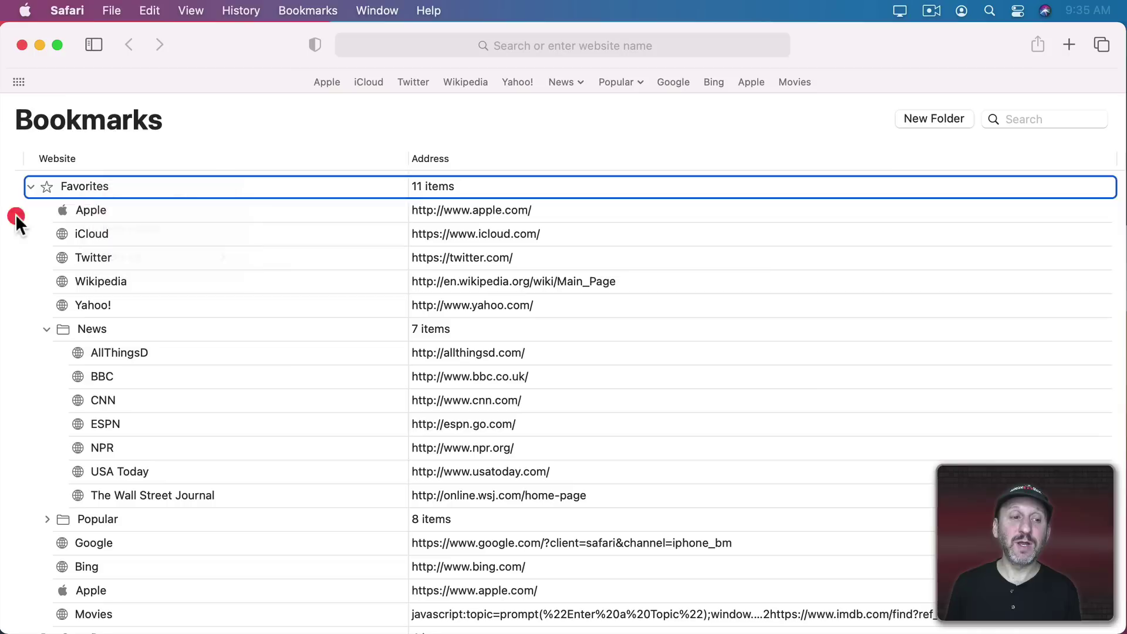
Create a subfolder named 'Local News' inside the News folder
{"action": "left_click", "coordinate": [93, 327]}
{"action": "right_click", "coordinate": [93, 327]}
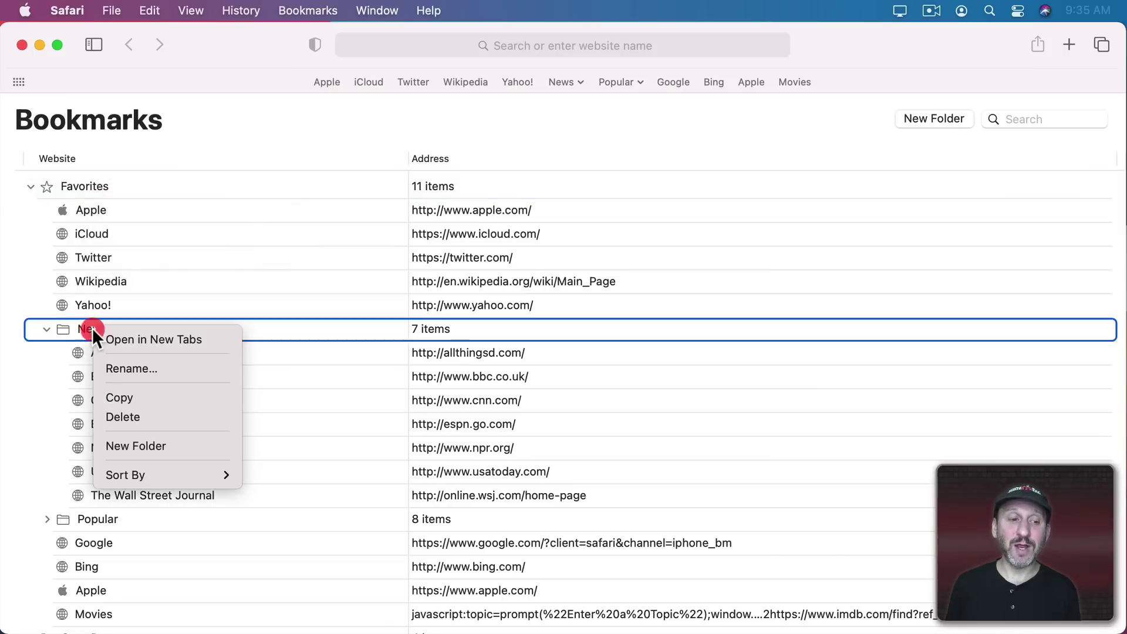
{"action": "left_click", "coordinate": [147, 446]}
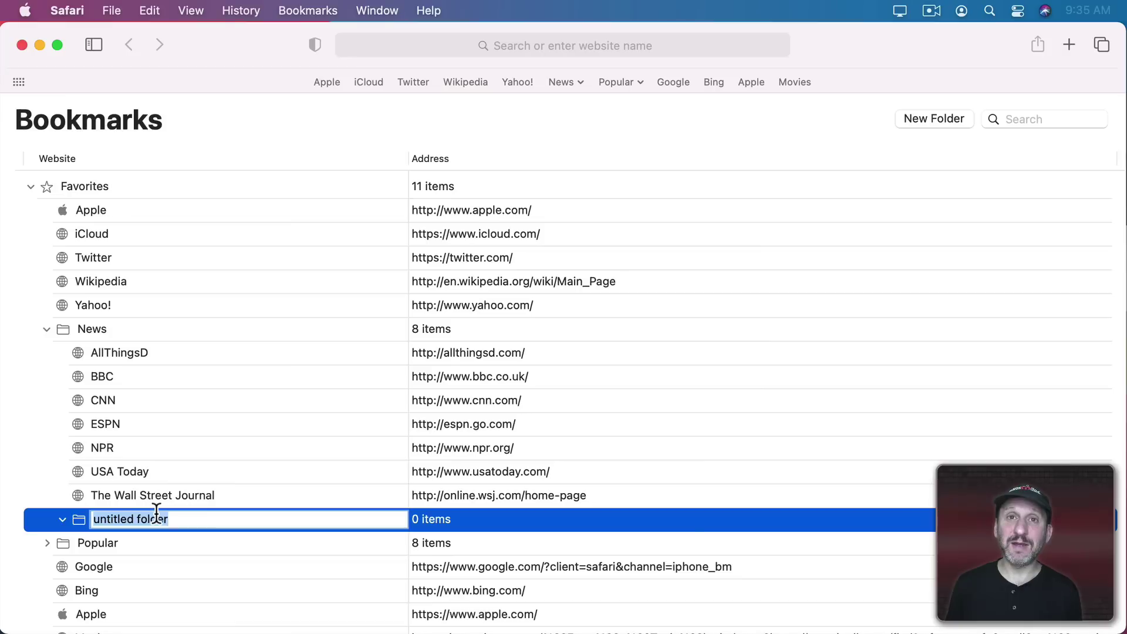
{"action": "type", "text": "Local New"}
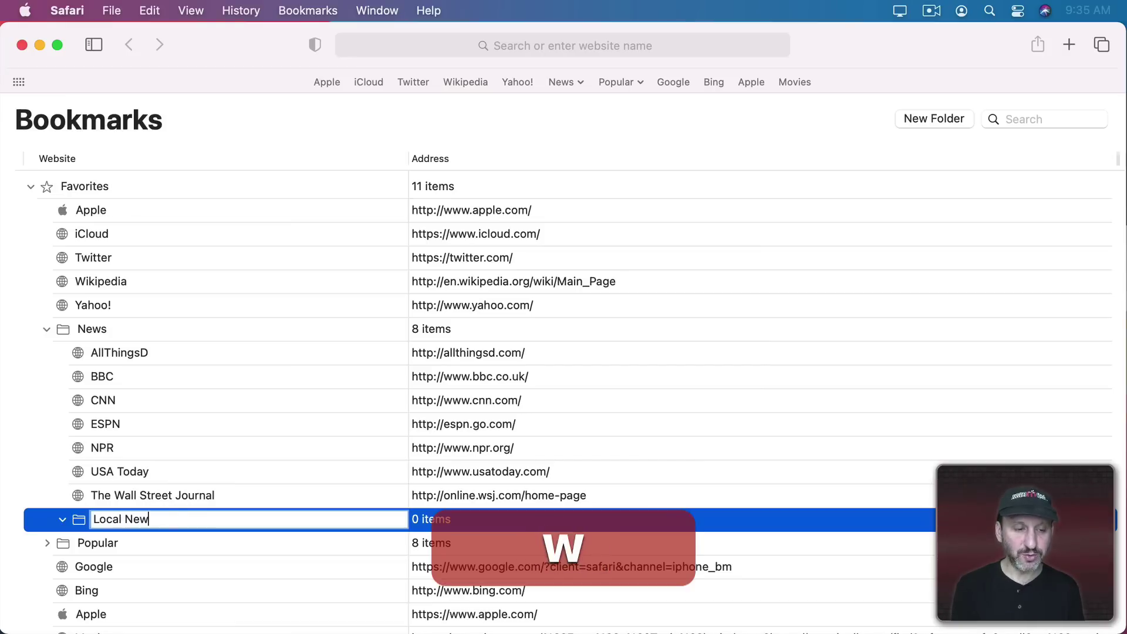
{"action": "type", "text": "s"}
{"action": "key", "text": "Return"}
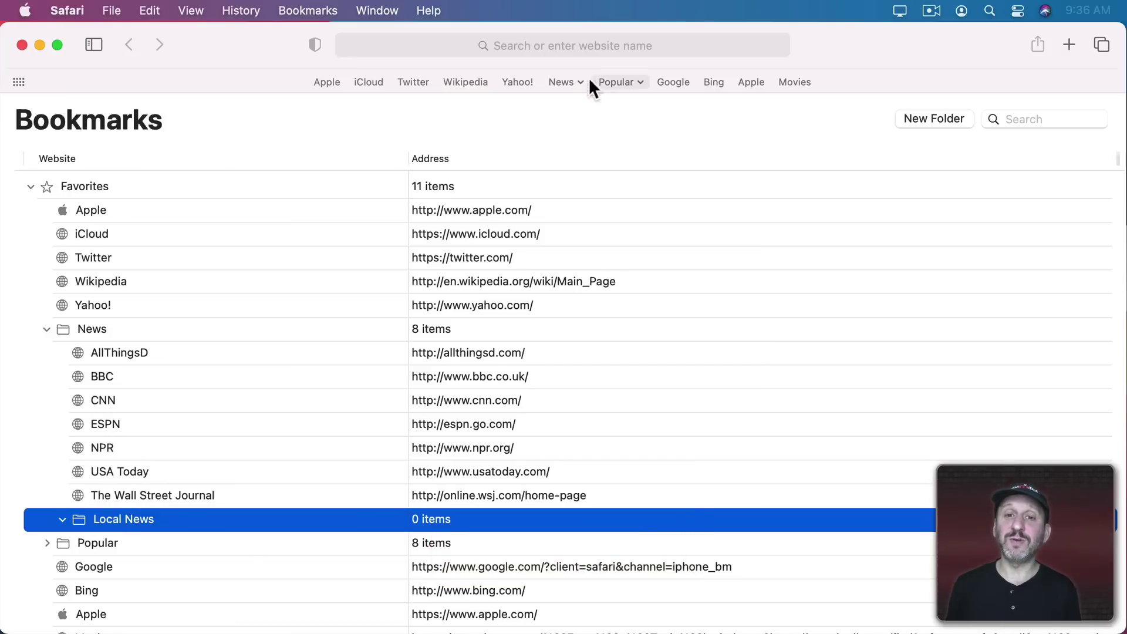
Open every site in the News favorites folder using Open in New Tabs
{"action": "left_click", "coordinate": [566, 81]}
{"action": "mouse_move", "coordinate": [590, 238]}
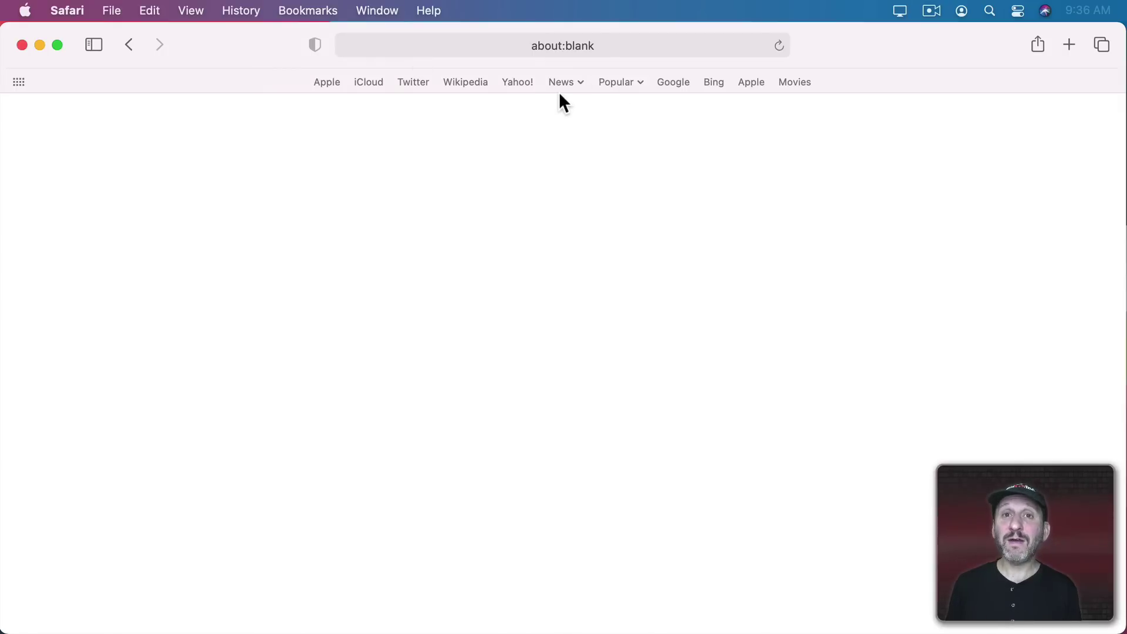
{"action": "left_click", "coordinate": [562, 84]}
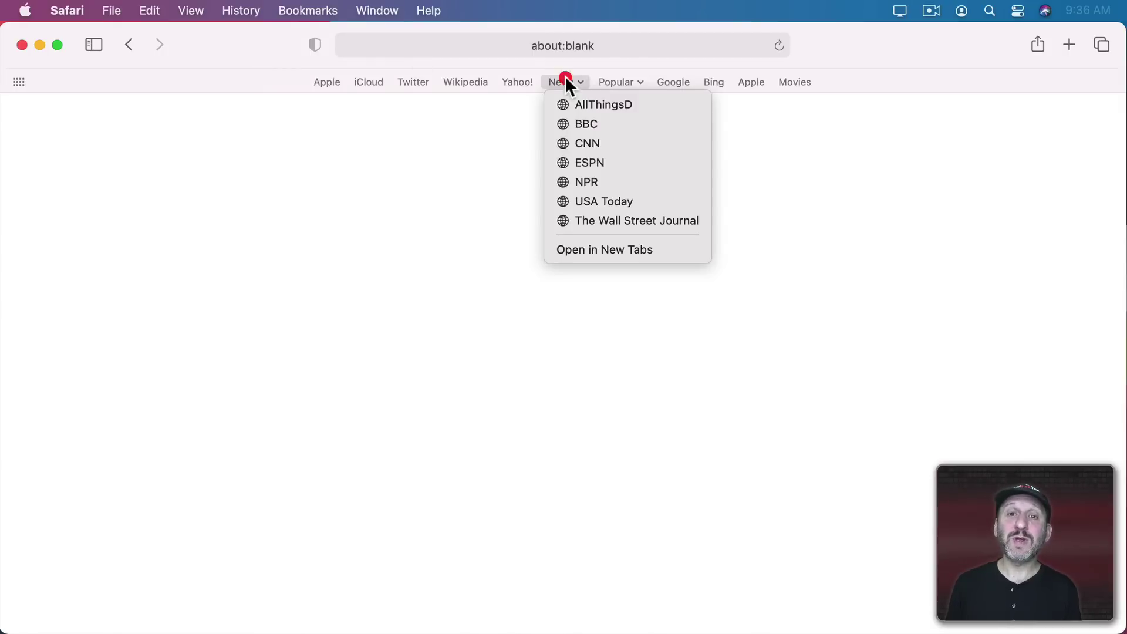
{"action": "left_click", "coordinate": [578, 248]}
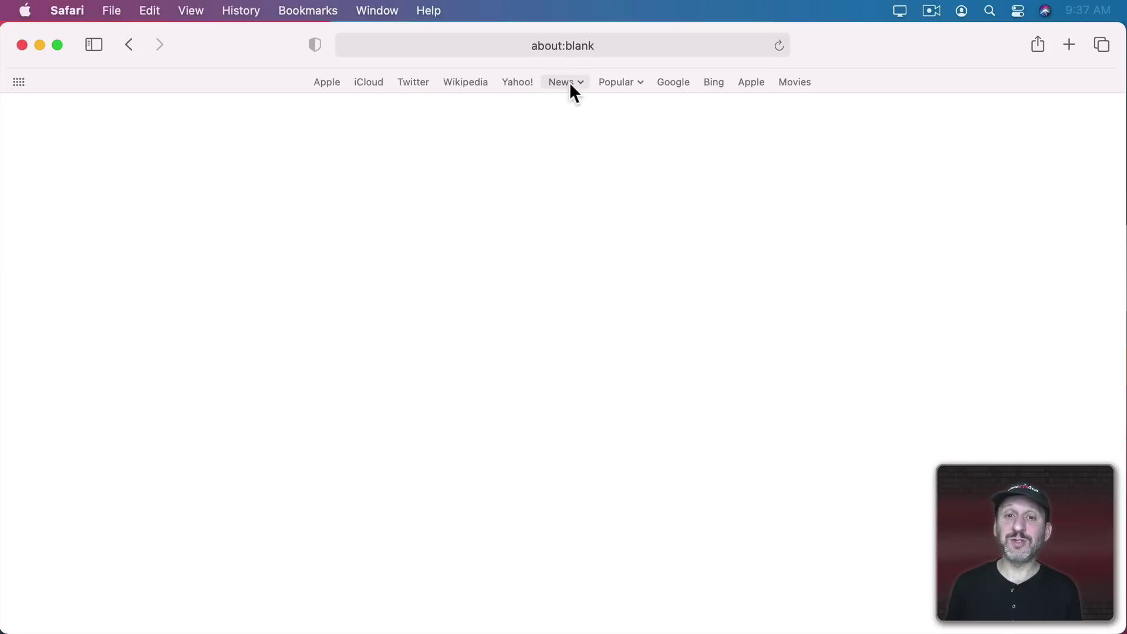
Enable Automatically Replace Tabs on News, swap open tabs for its seven sites, then disable it
{"action": "right_click", "coordinate": [569, 83]}
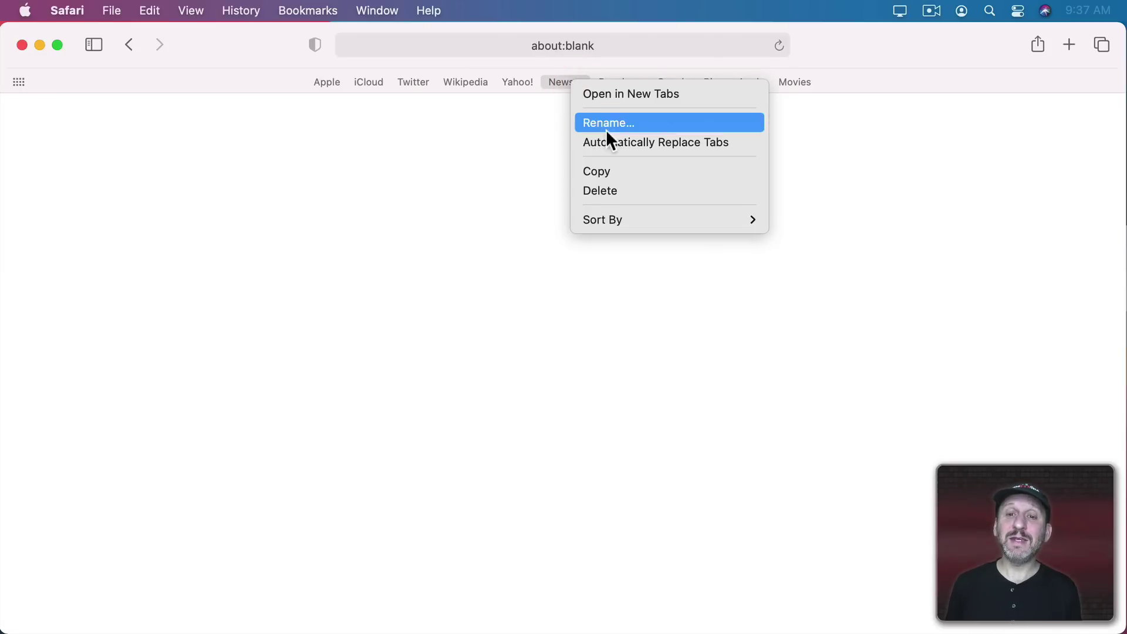
{"action": "left_click", "coordinate": [679, 143]}
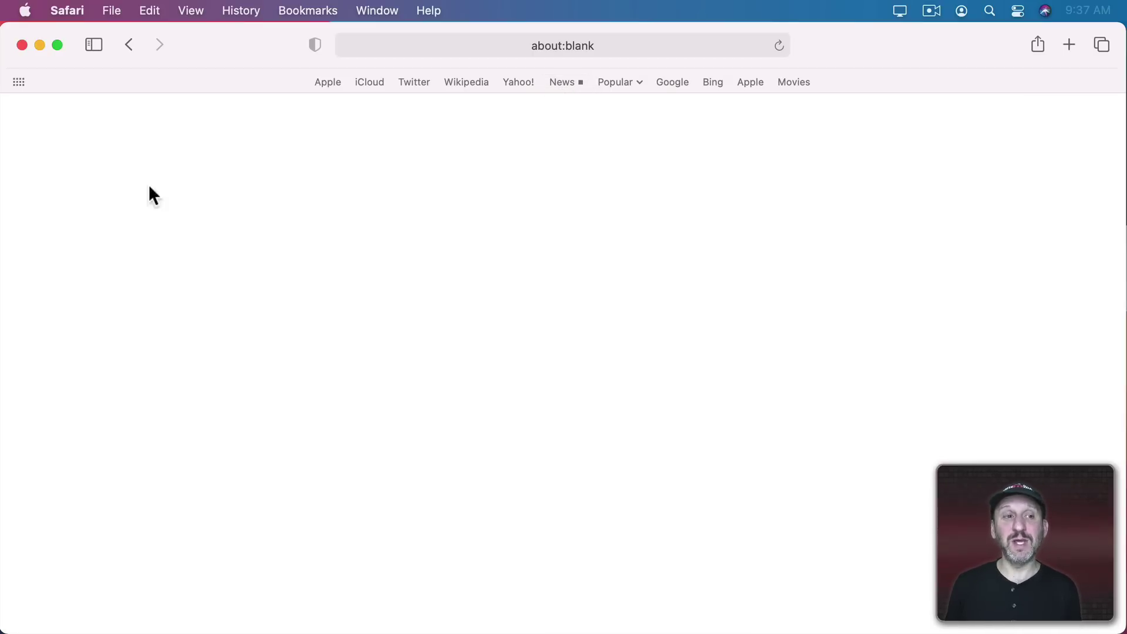
{"action": "left_click", "coordinate": [568, 87]}
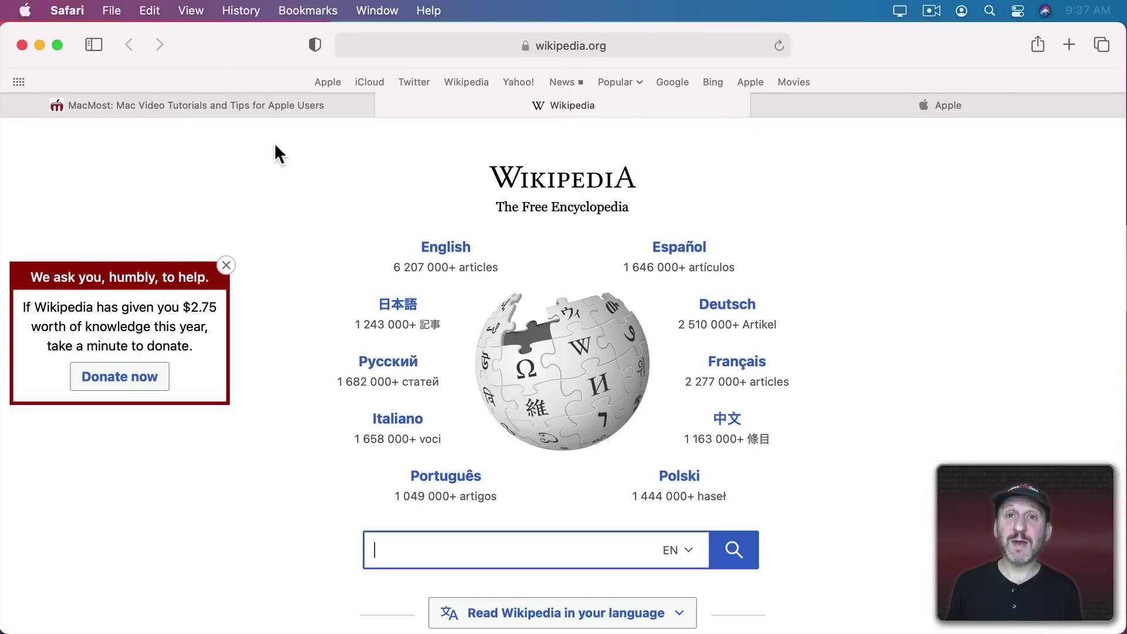
{"action": "left_click", "coordinate": [557, 82]}
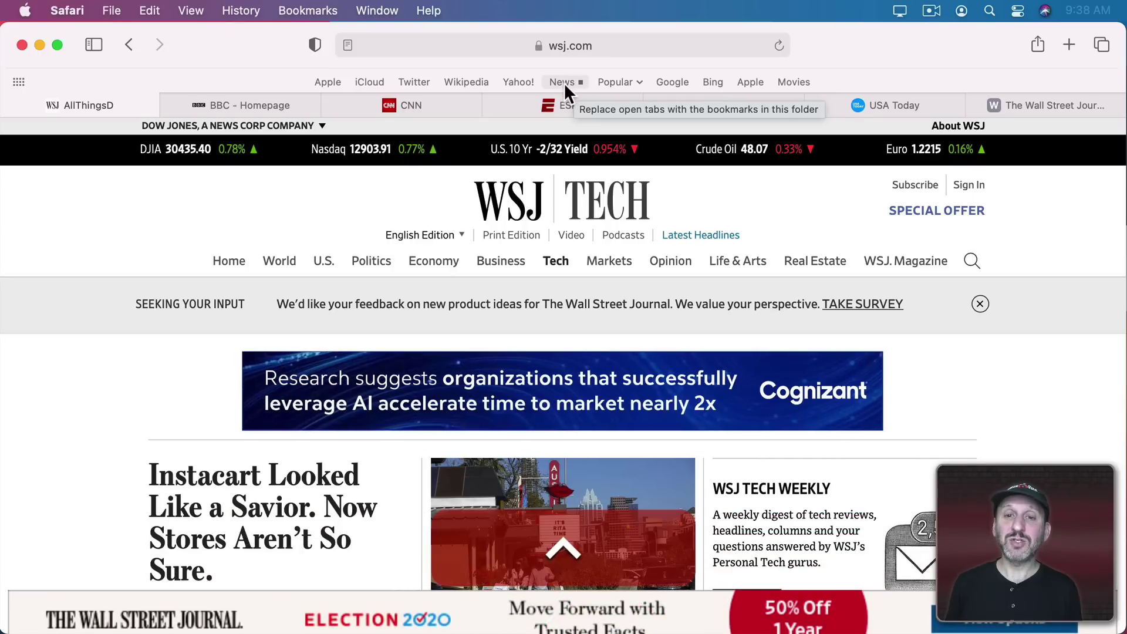
{"action": "right_click", "coordinate": [564, 83]}
{"action": "left_click", "coordinate": [594, 145]}
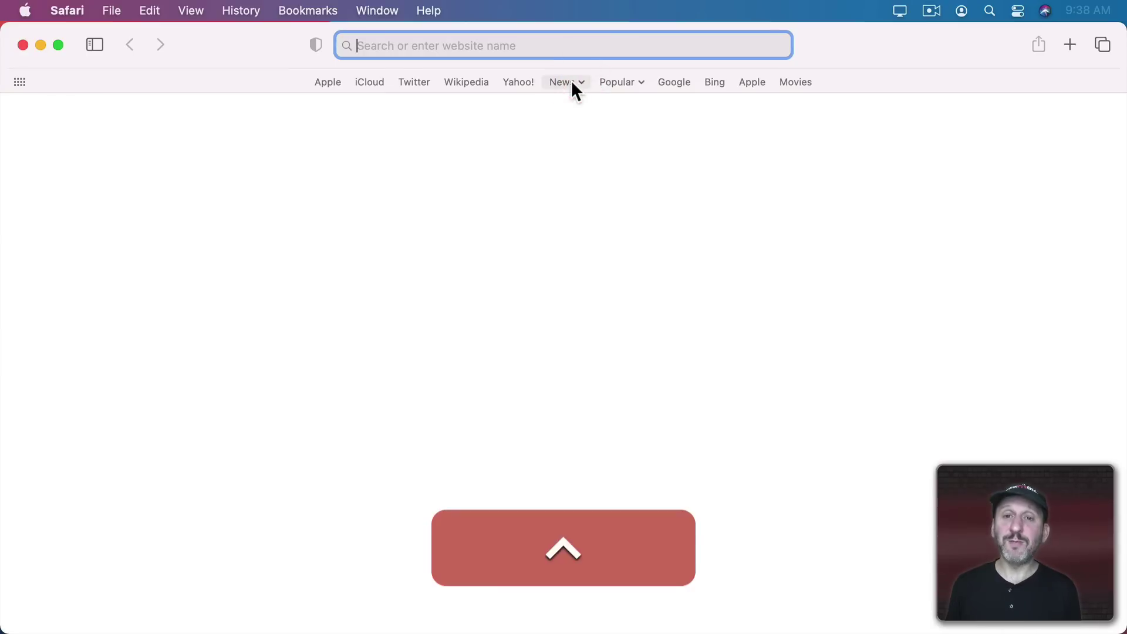
Sort the News folder's bookmarks by Address from its context menu
{"action": "left_click", "coordinate": [571, 82], "text": "ctrl"}
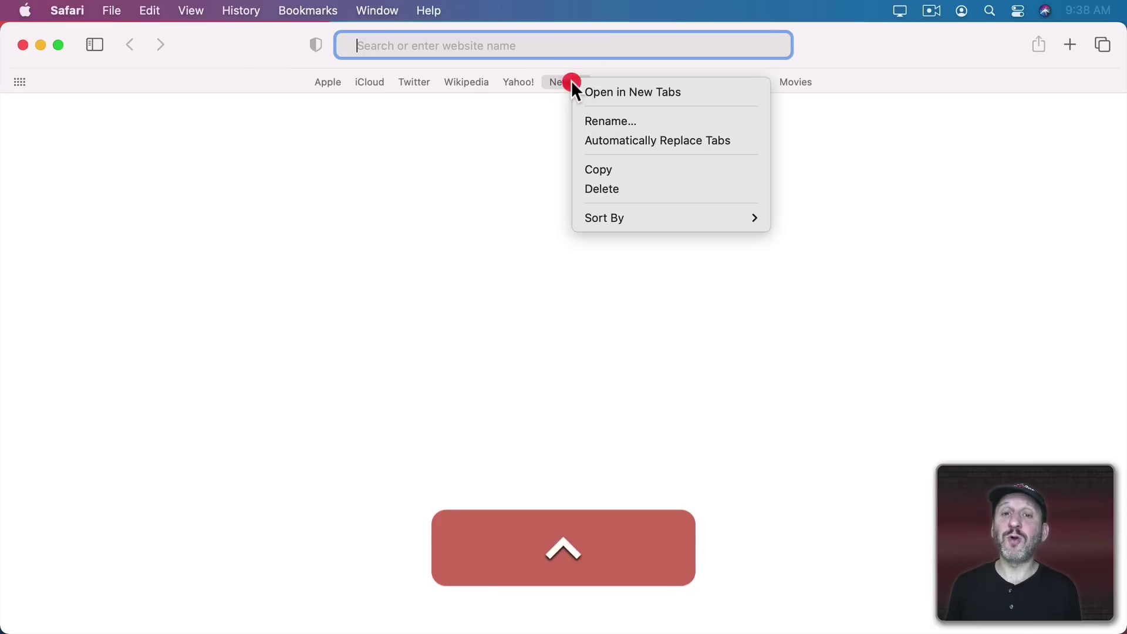
{"action": "mouse_move", "coordinate": [606, 220]}
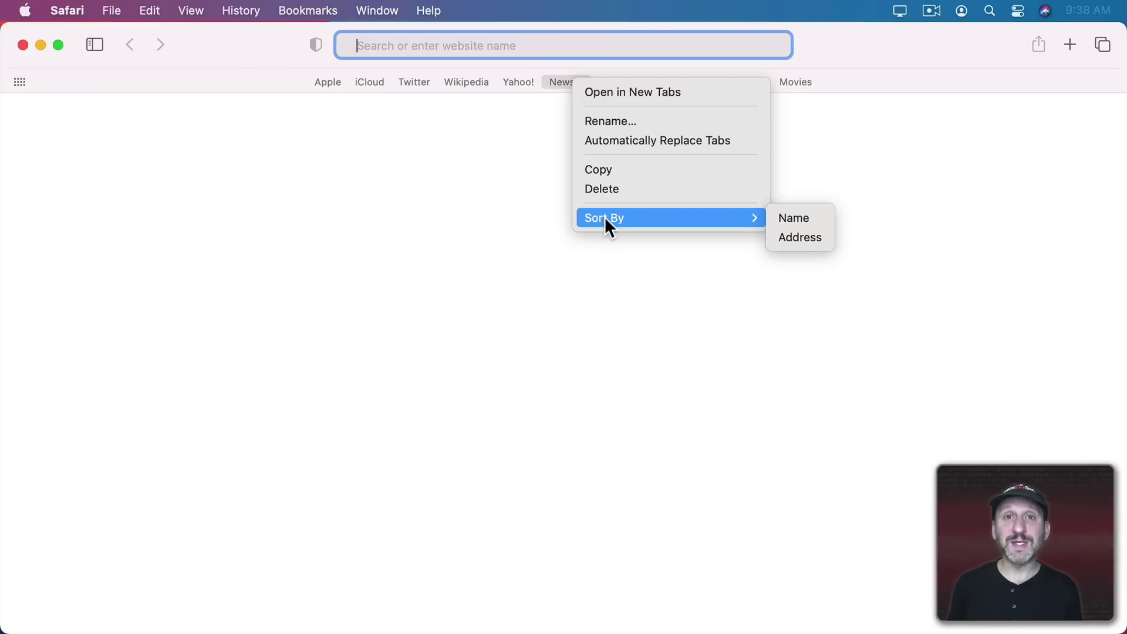
{"action": "left_click", "coordinate": [817, 245]}
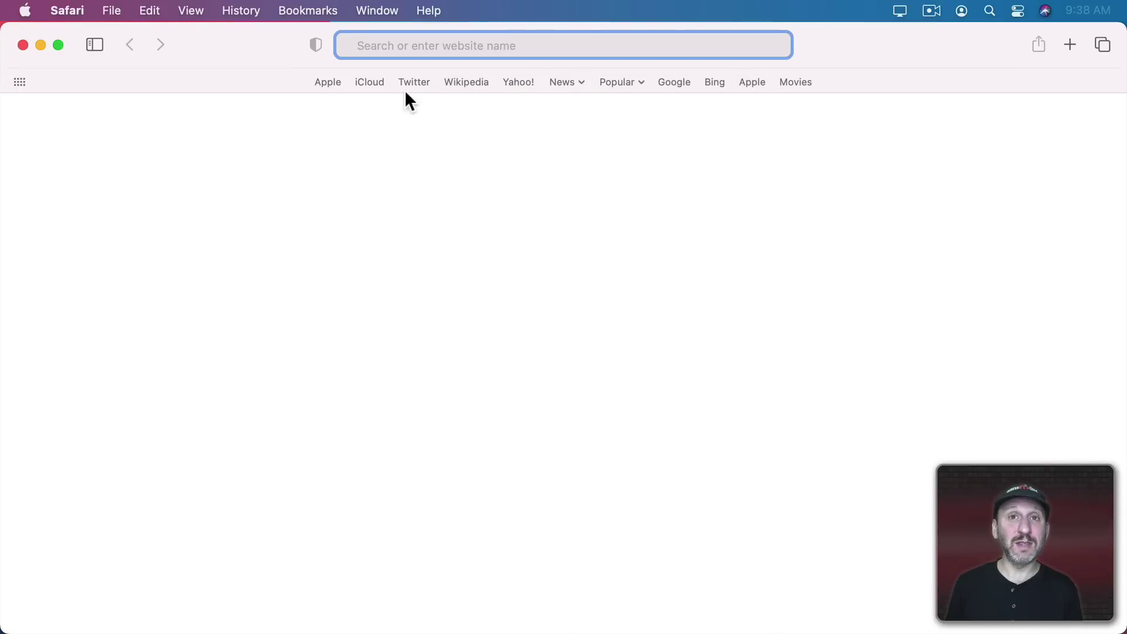
{"action": "left_click", "coordinate": [73, 10]}
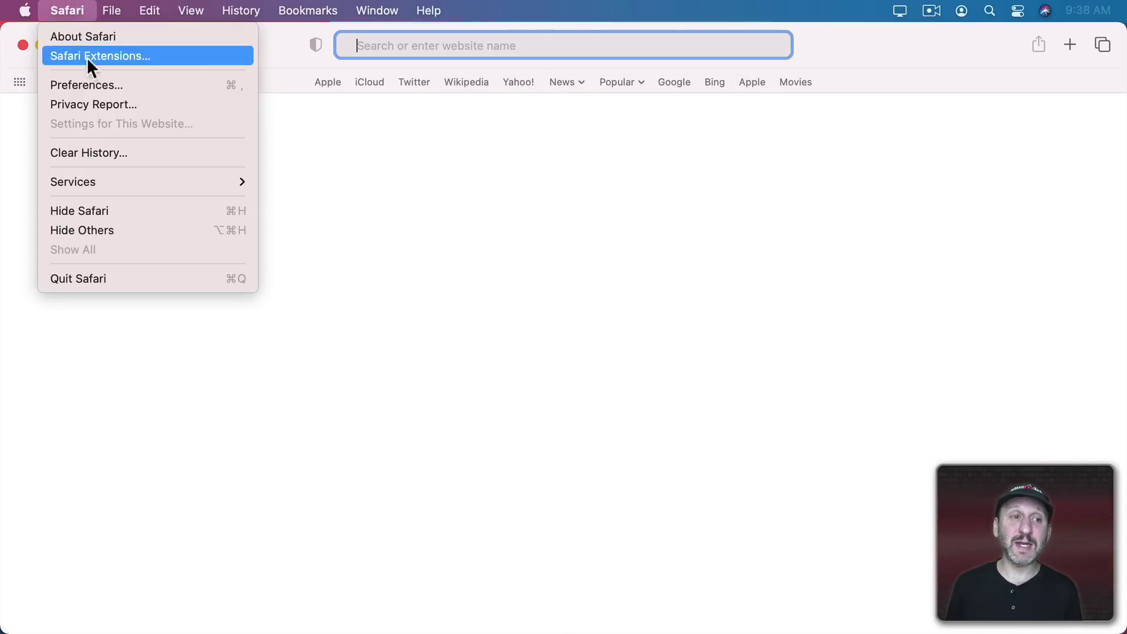
{"action": "left_click", "coordinate": [90, 83]}
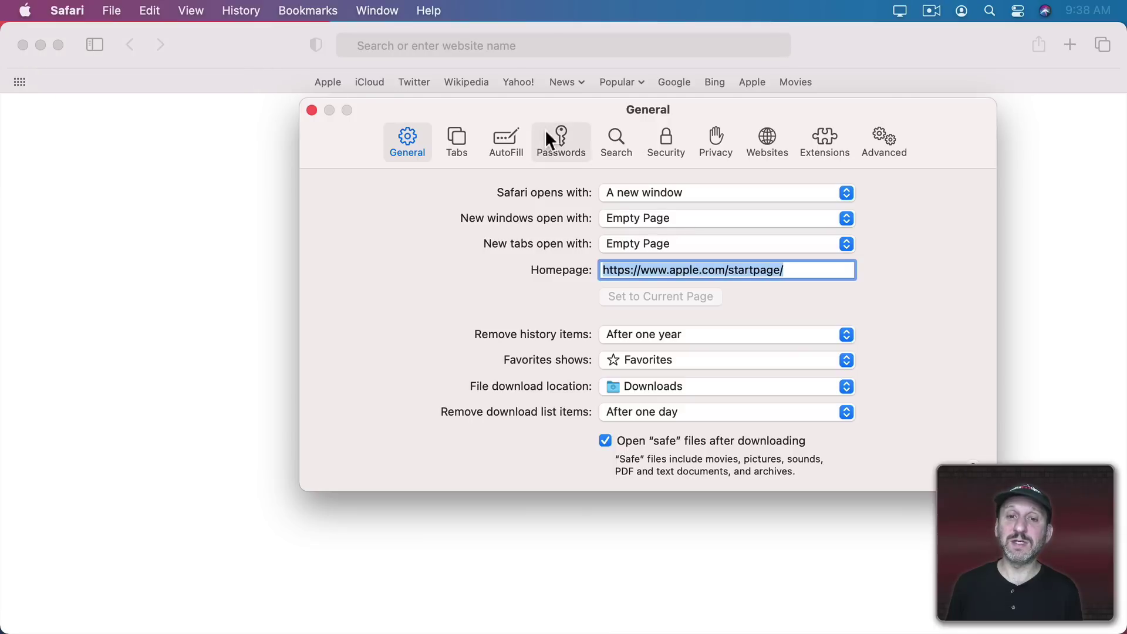
{"action": "left_click", "coordinate": [459, 138]}
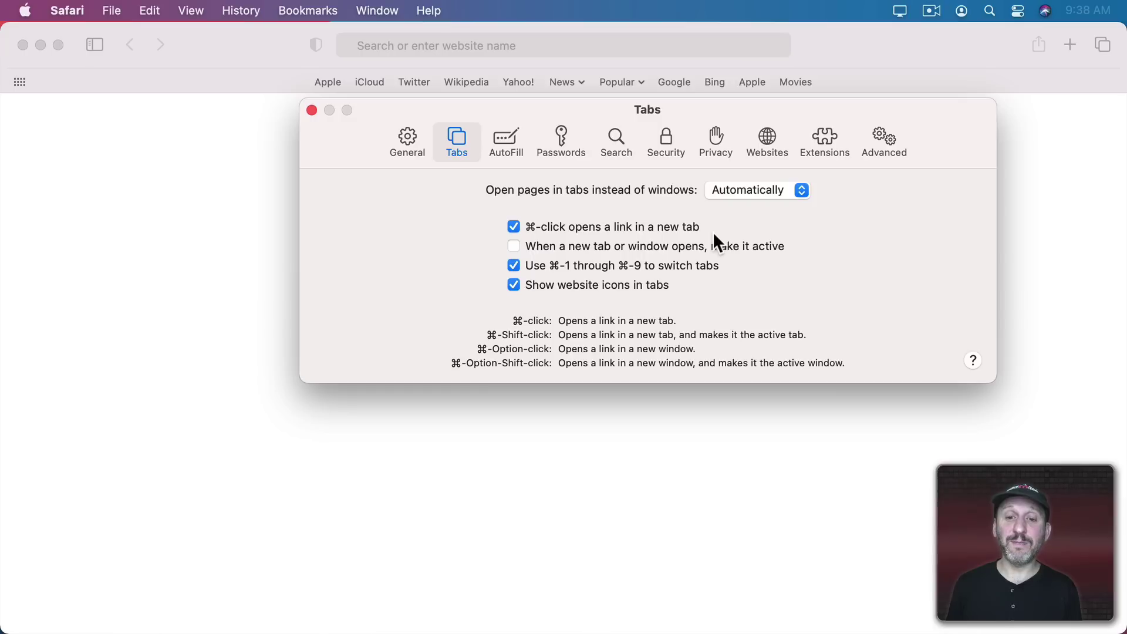
{"action": "key", "text": "super+w"}
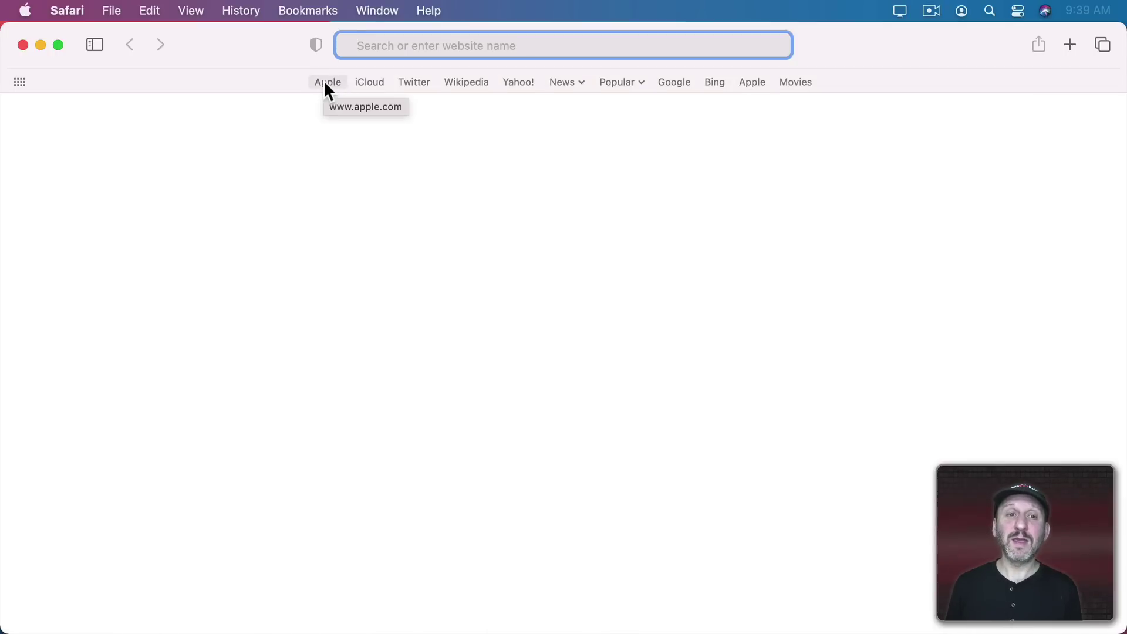
Open the Apple favorite in the current tab, a background tab, and a foreground tab
{"action": "left_click", "coordinate": [325, 84]}
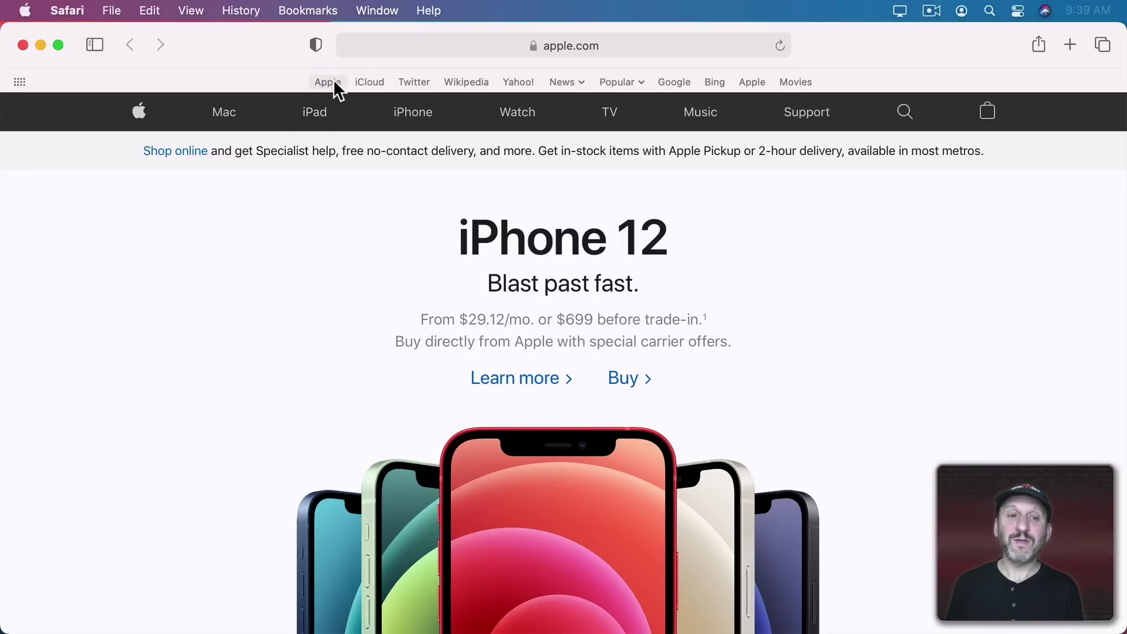
{"action": "left_click", "coordinate": [332, 82], "text": "super"}
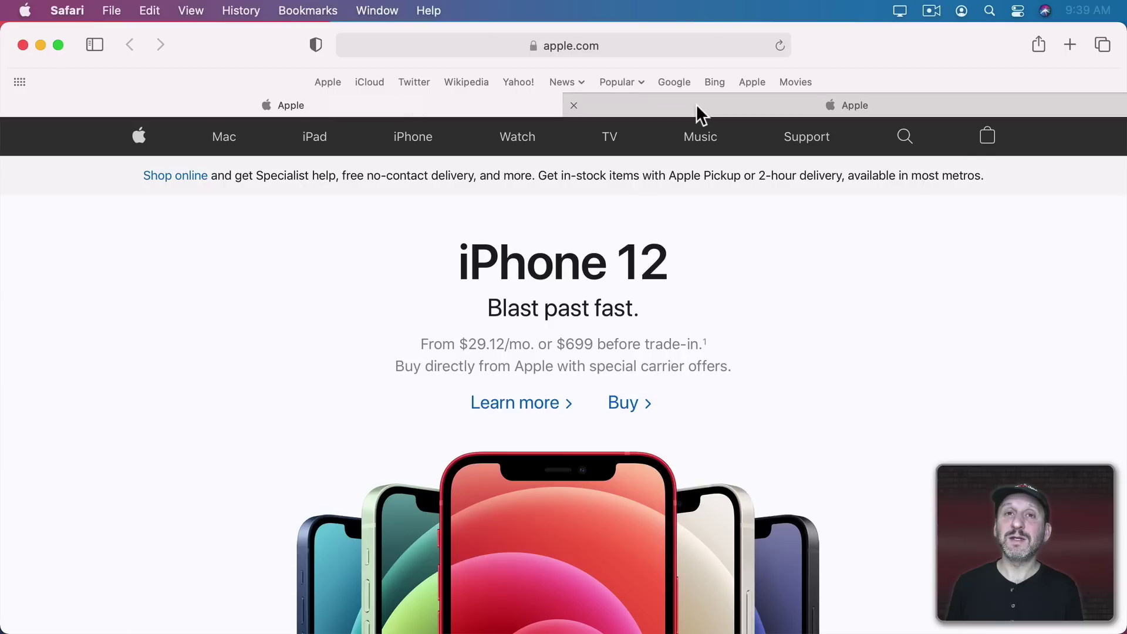
{"action": "mouse_move", "coordinate": [676, 109]}
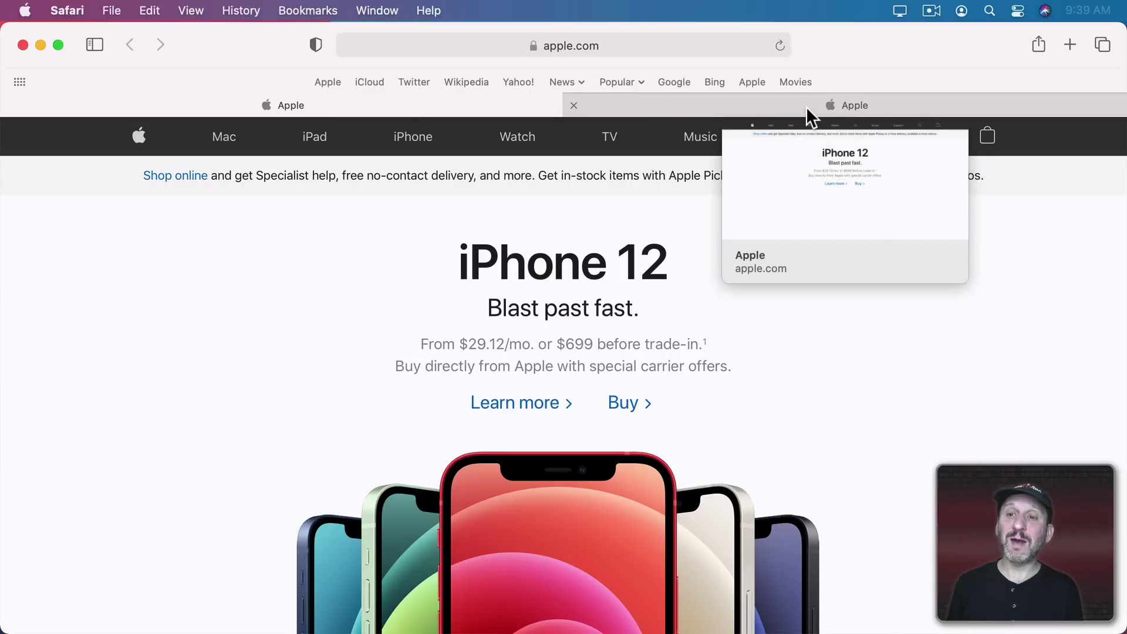
{"action": "left_click", "coordinate": [327, 82], "text": "shift+super"}
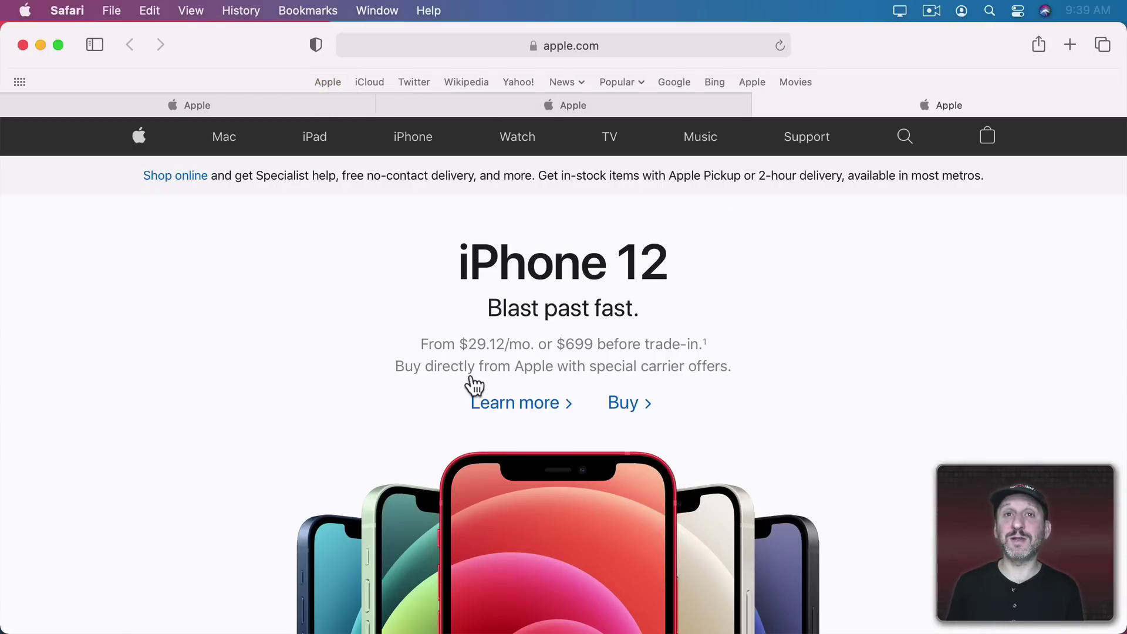
Open Apple in a new window, close it, and review the Tabs preferences
{"action": "left_click", "coordinate": [323, 83], "text": "shift"}
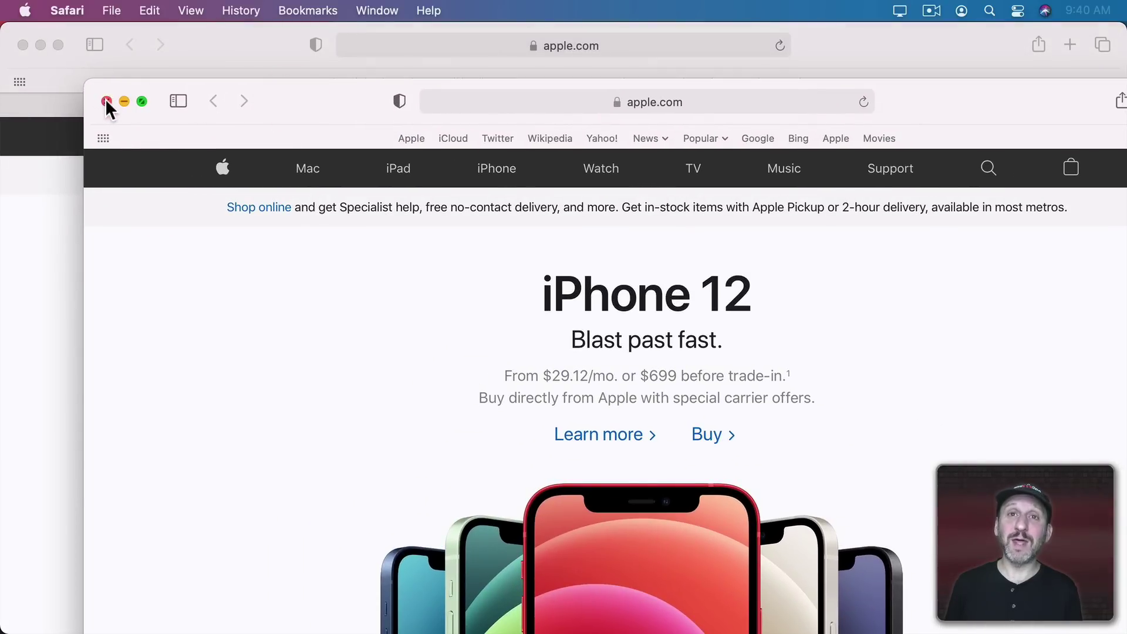
{"action": "left_click", "coordinate": [107, 101]}
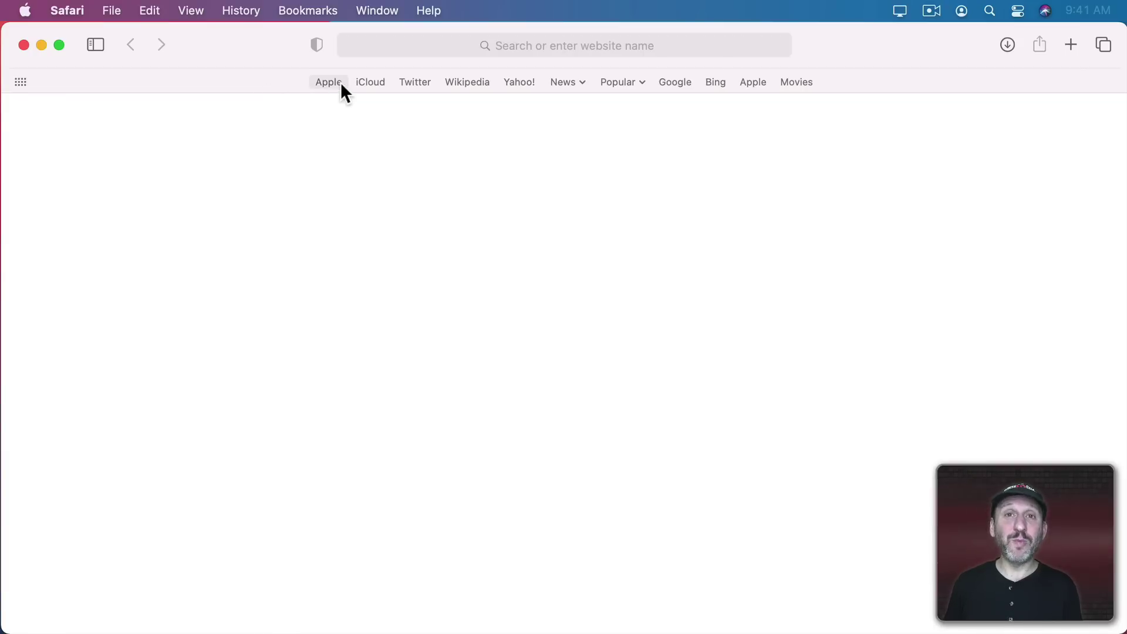
{"action": "left_click", "coordinate": [67, 10]}
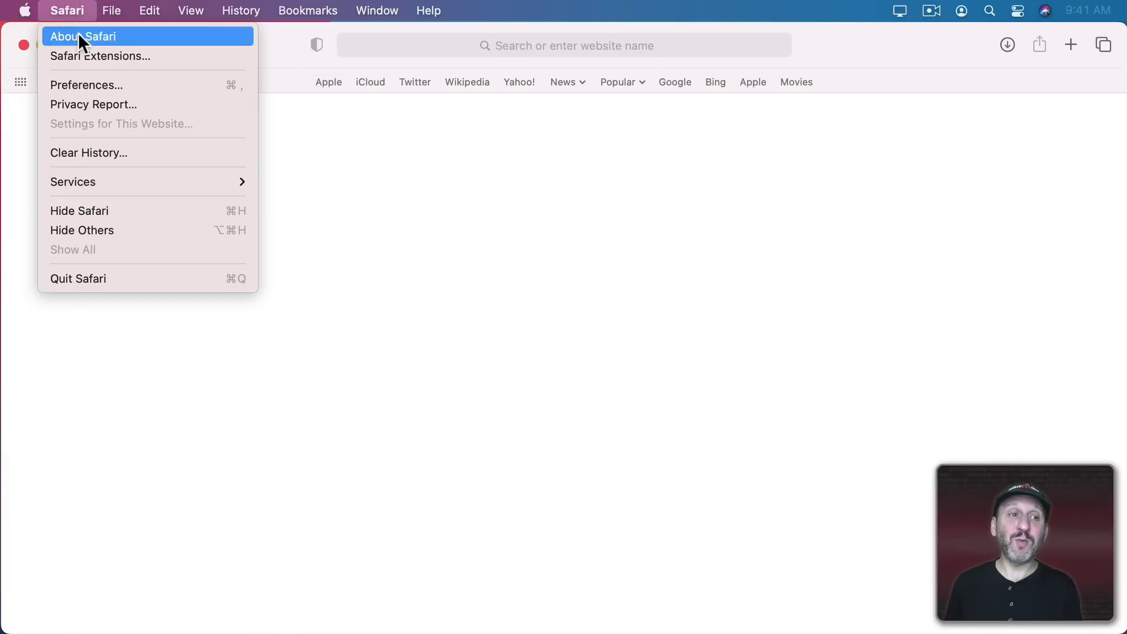
{"action": "left_click", "coordinate": [84, 82]}
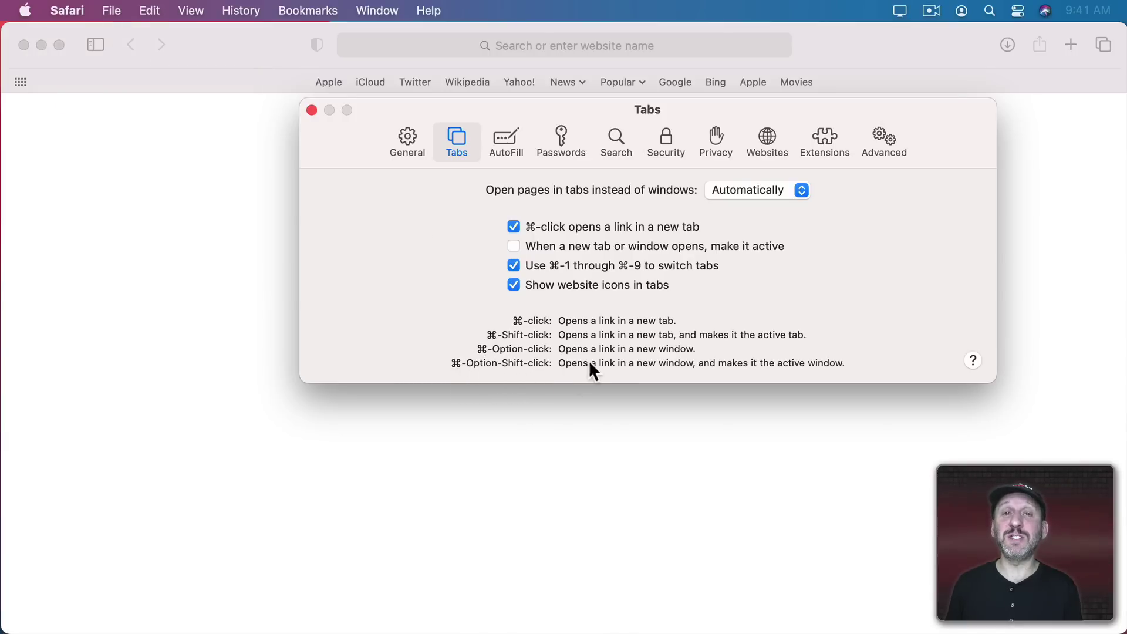
{"action": "left_click", "coordinate": [312, 110]}
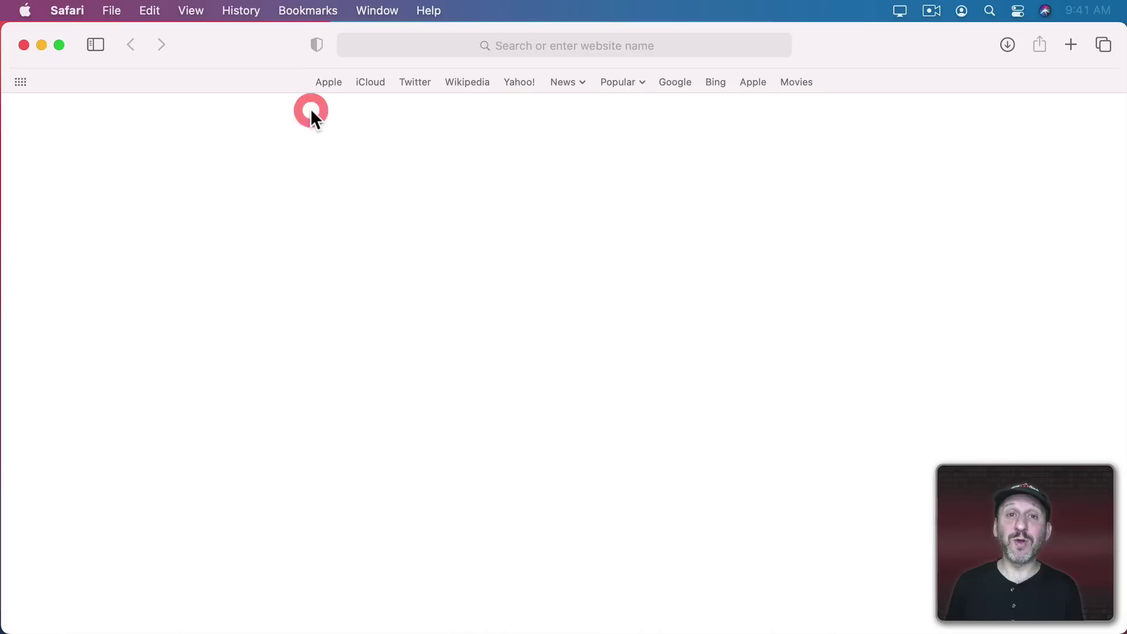
Open Apple in a background window, bring it forward and close it, then open it in a front window
{"action": "left_click", "coordinate": [329, 82], "text": "alt+super"}
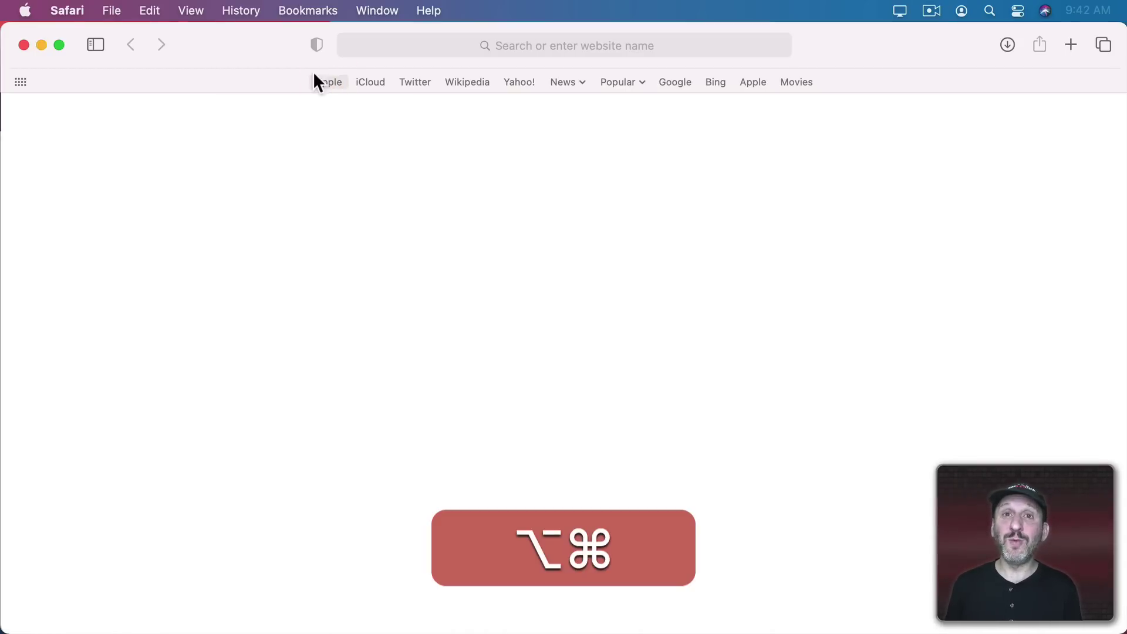
{"action": "left_click", "coordinate": [378, 11]}
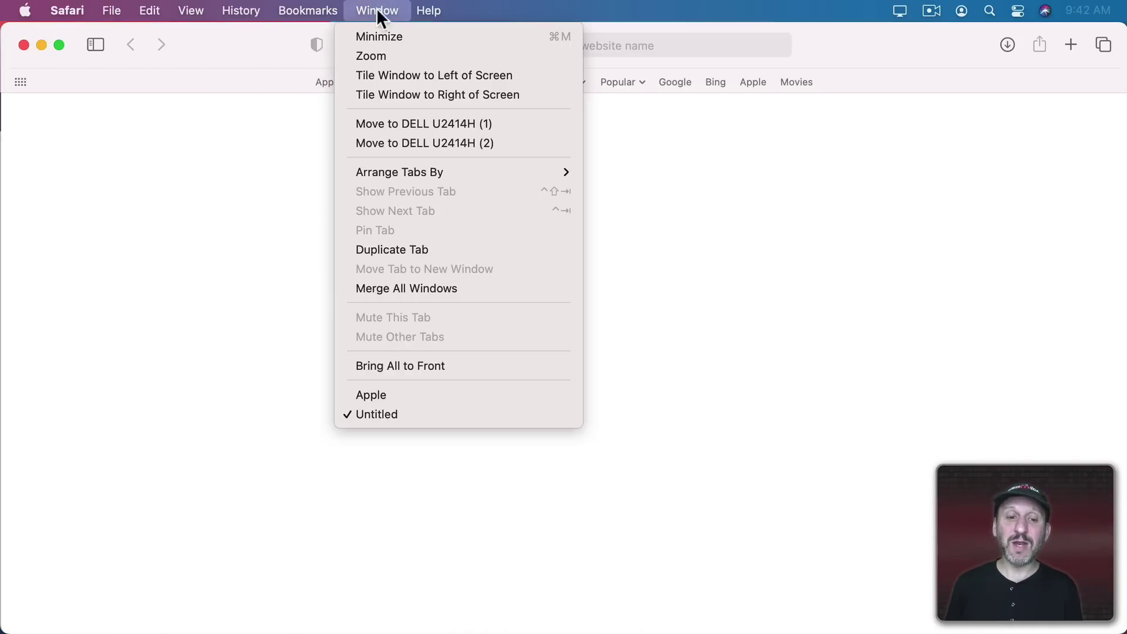
{"action": "left_click", "coordinate": [371, 394]}
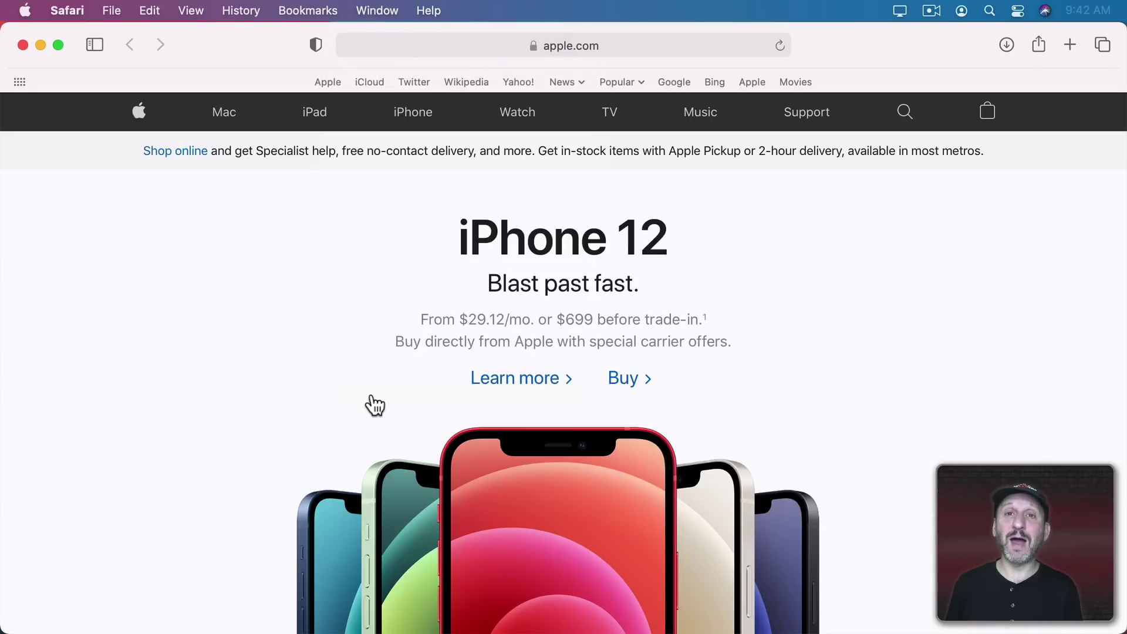
{"action": "left_click", "coordinate": [23, 44]}
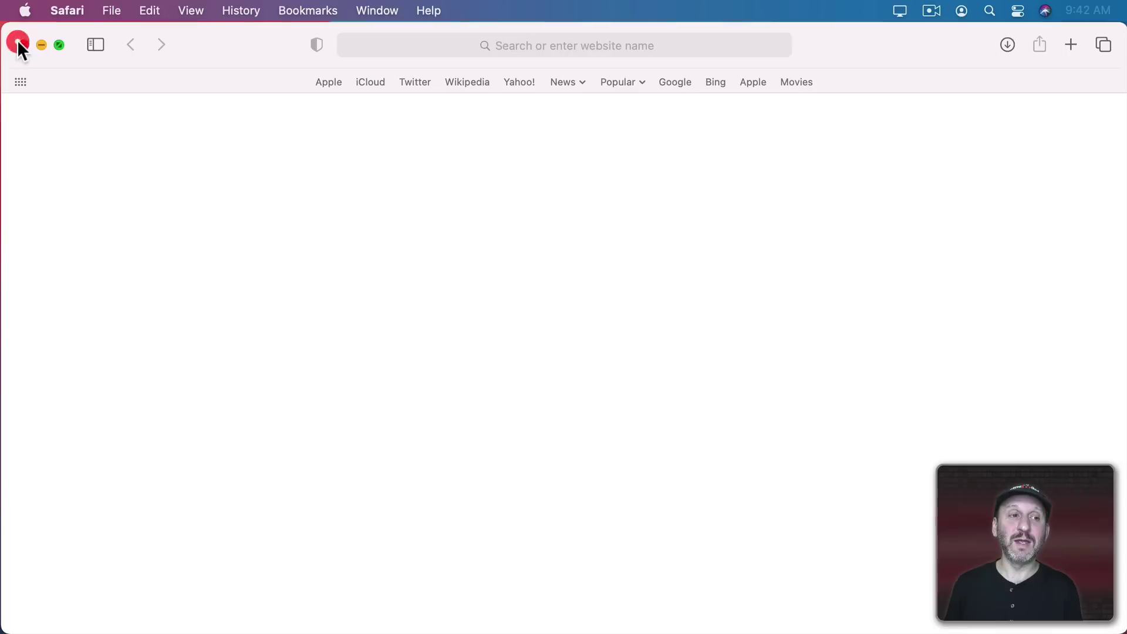
{"action": "left_click", "coordinate": [326, 82], "text": "alt+shift+super"}
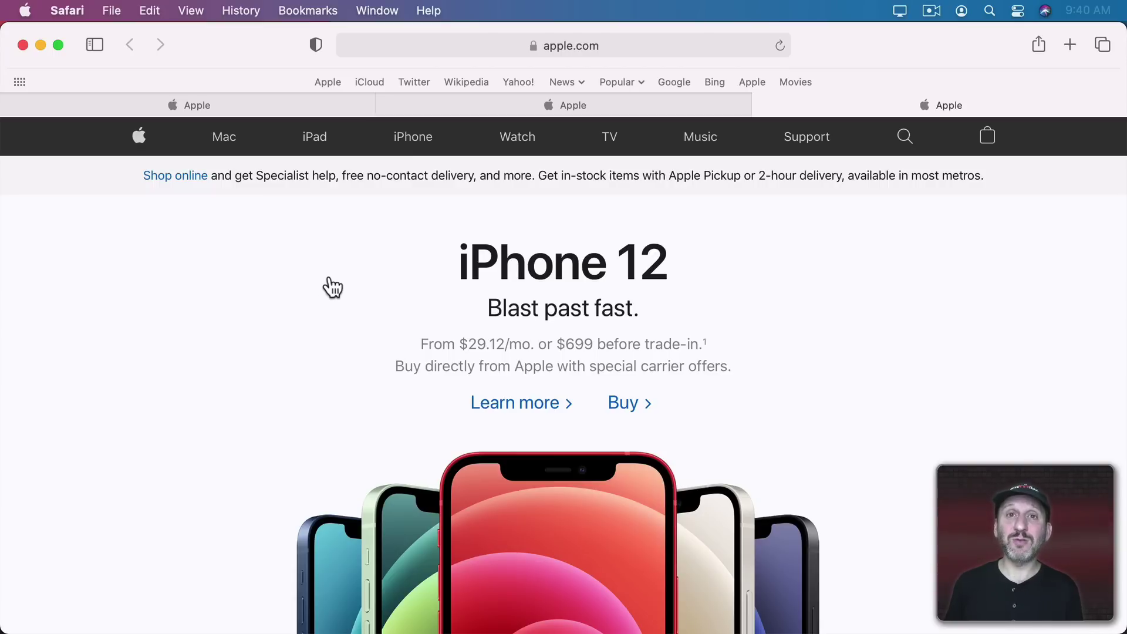
{"action": "left_click", "coordinate": [327, 82], "text": "alt"}
{"action": "left_click", "coordinate": [1003, 46]}
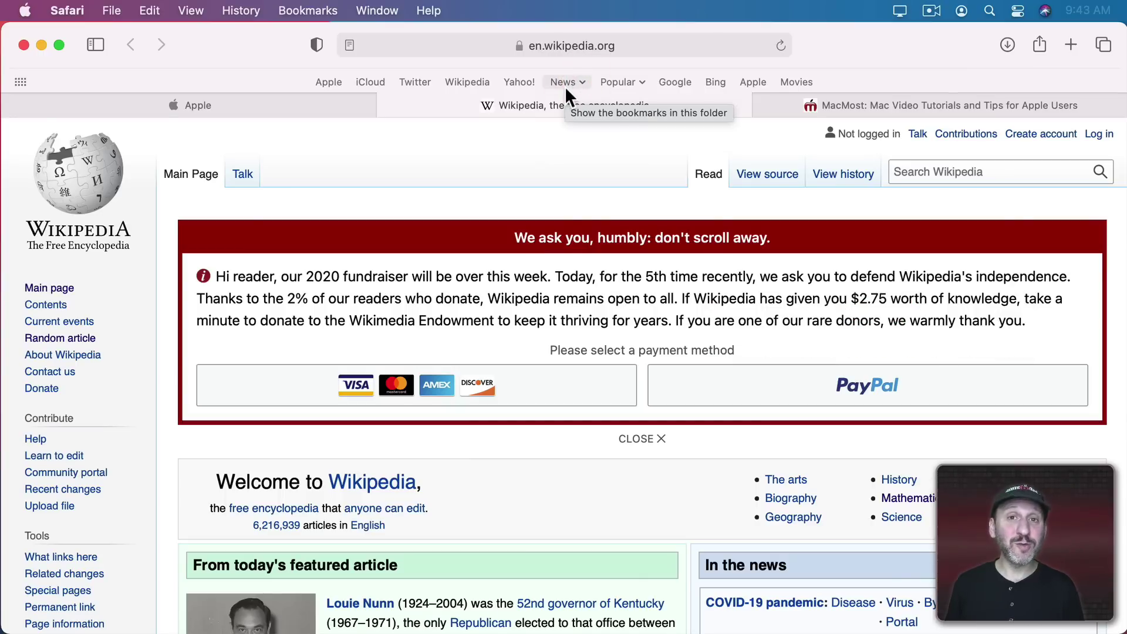
Preview News, replace tabs with its sites, go back, then Command-click News to add them as tabs
{"action": "left_click", "coordinate": [584, 81]}
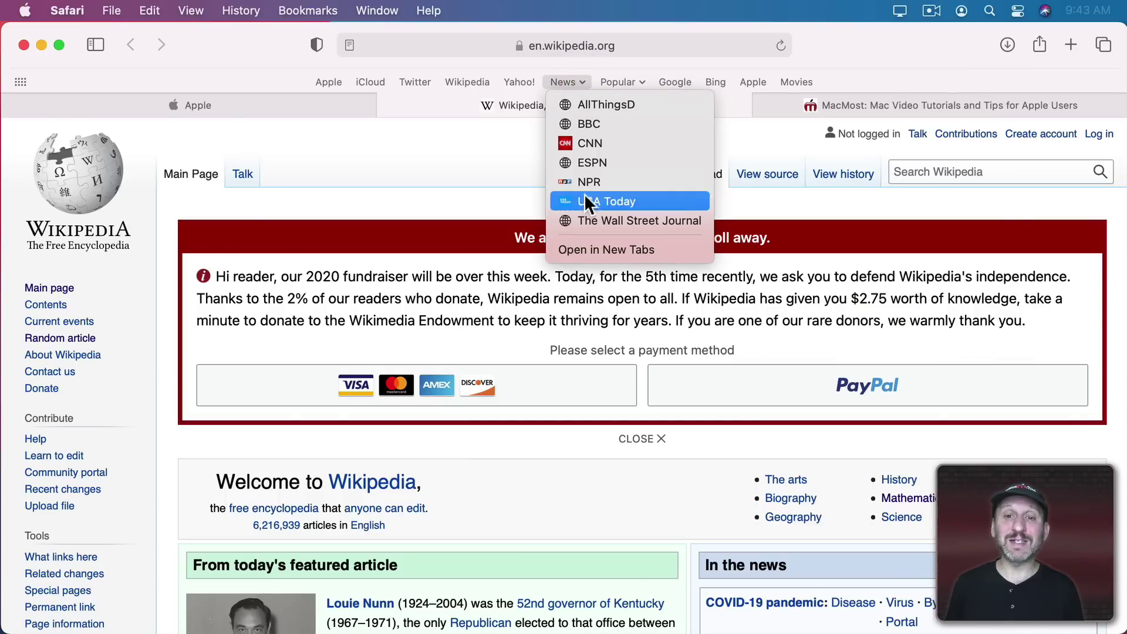
{"action": "left_click", "coordinate": [579, 81]}
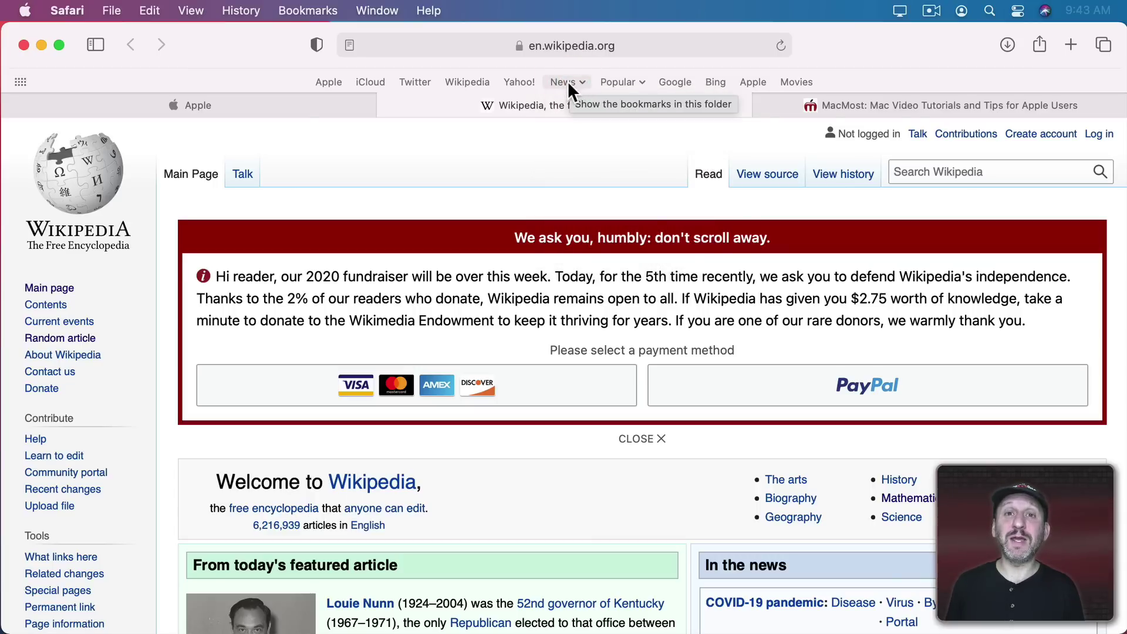
{"action": "left_click", "coordinate": [567, 84], "text": "alt"}
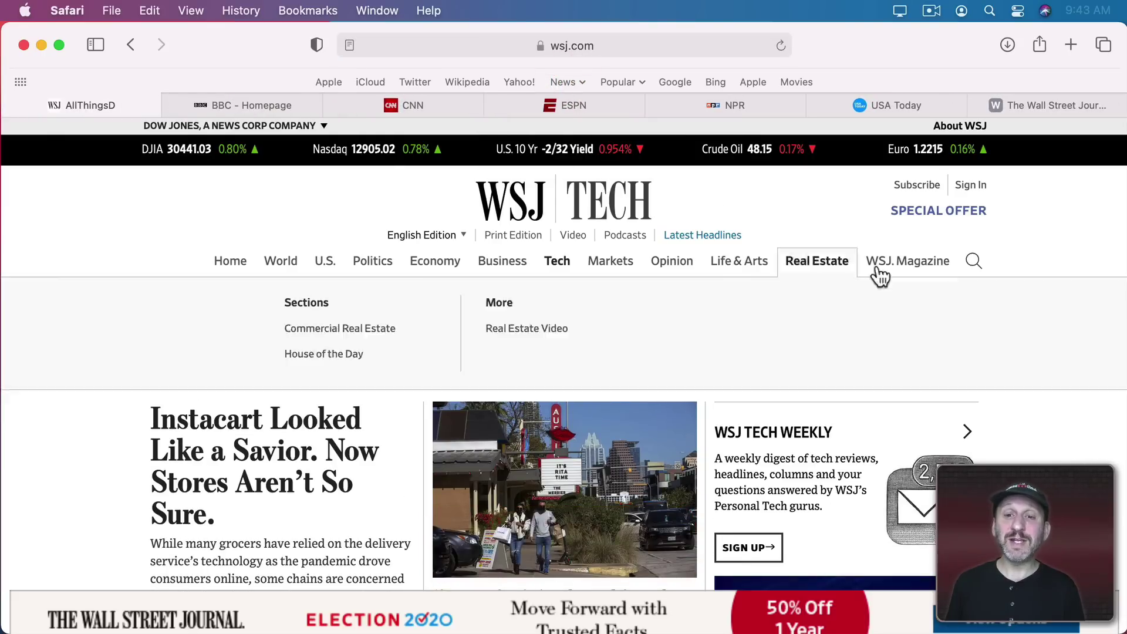
{"action": "mouse_move", "coordinate": [932, 264]}
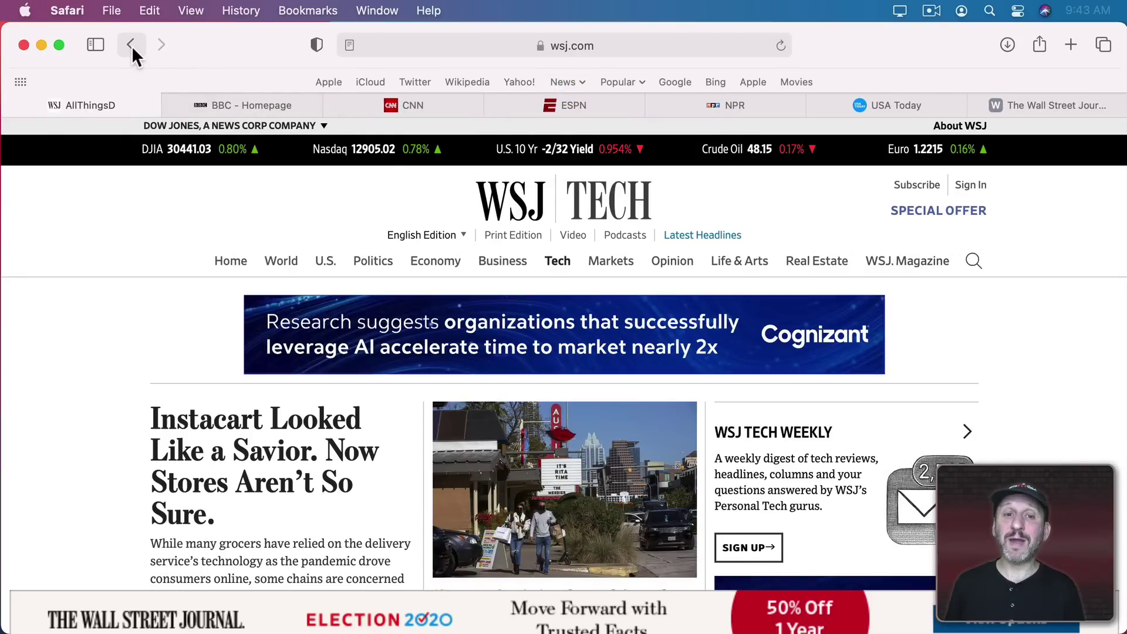
{"action": "left_click", "coordinate": [132, 46]}
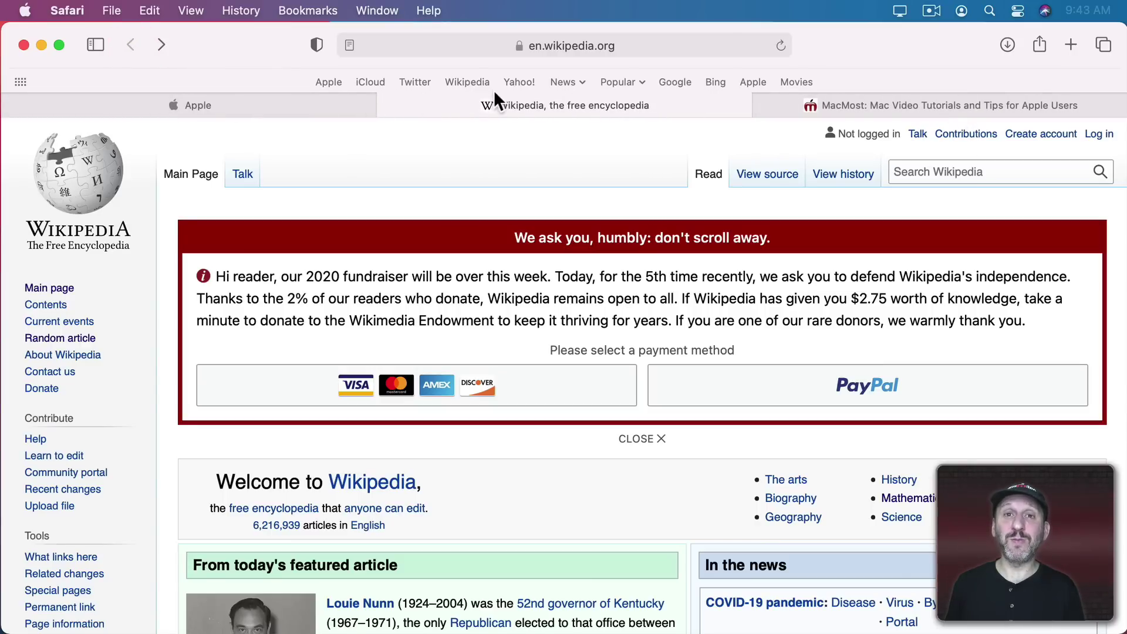
{"action": "key", "text": "super"}
{"action": "left_click", "coordinate": [564, 82], "text": "super"}
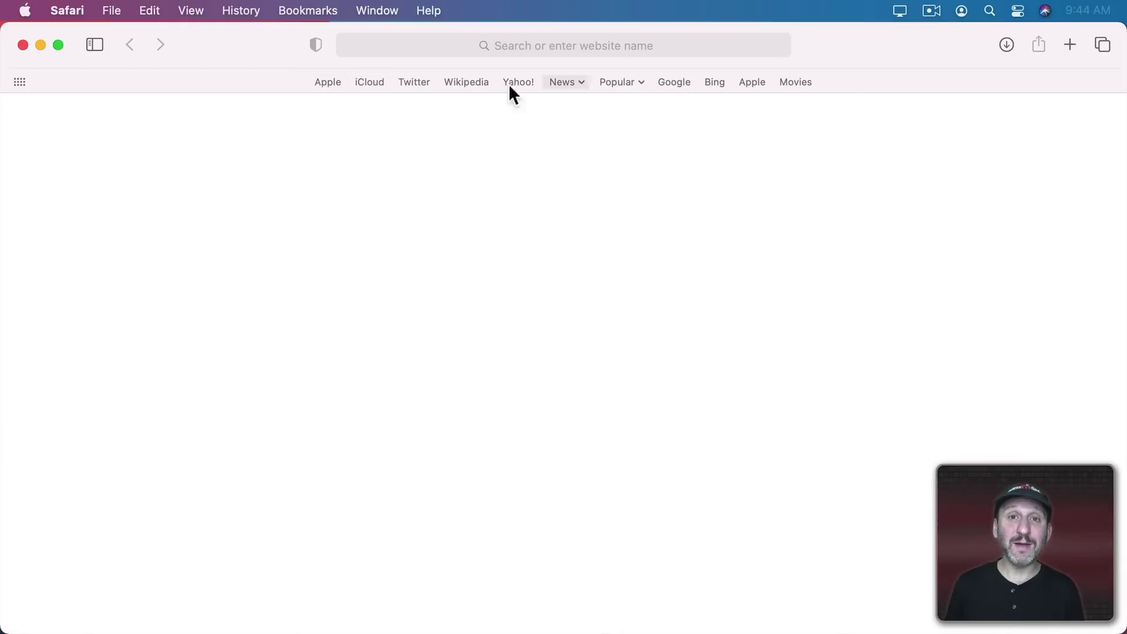
Rename the News folder, inserting the 📰 emoji (searched as 'news') before its name
{"action": "left_click", "coordinate": [574, 85], "text": "ctrl"}
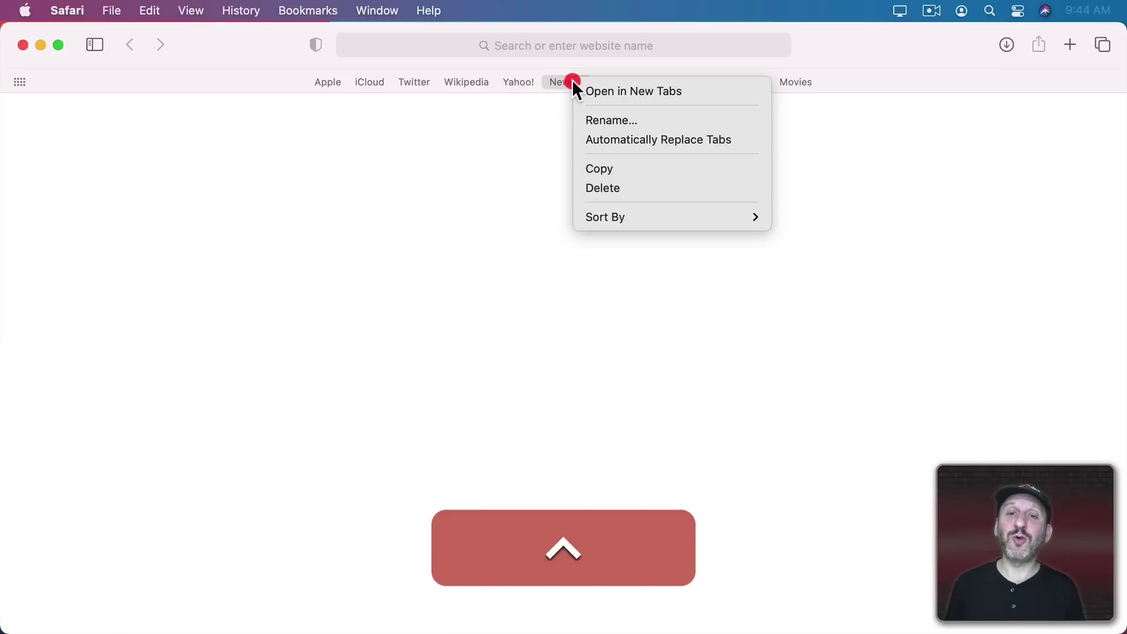
{"action": "left_click", "coordinate": [604, 119]}
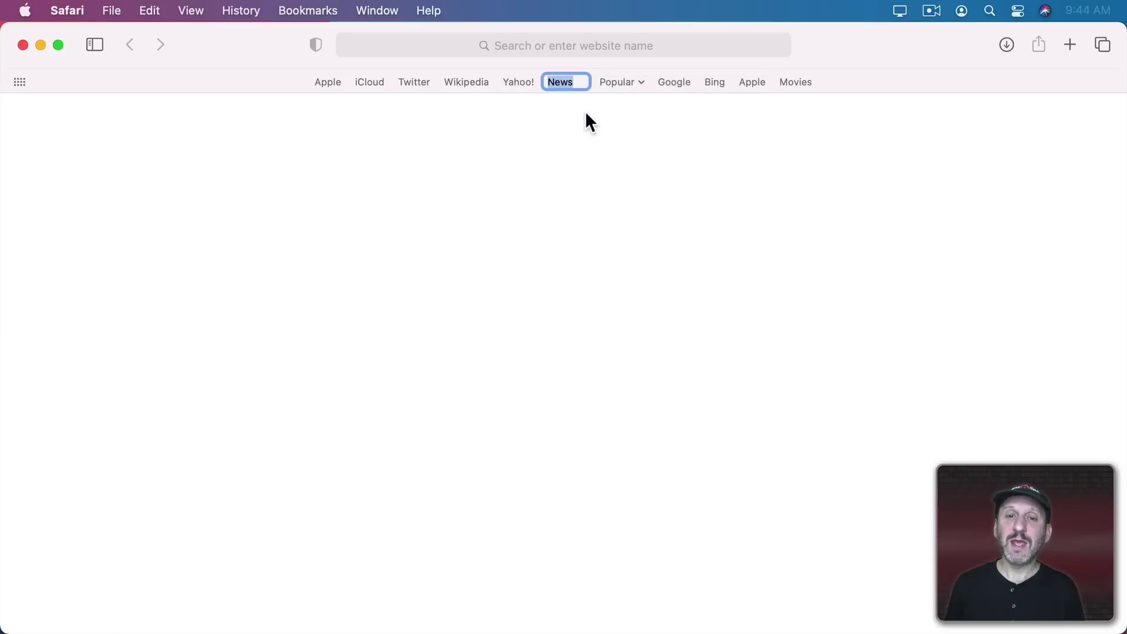
{"action": "left_click", "coordinate": [548, 84]}
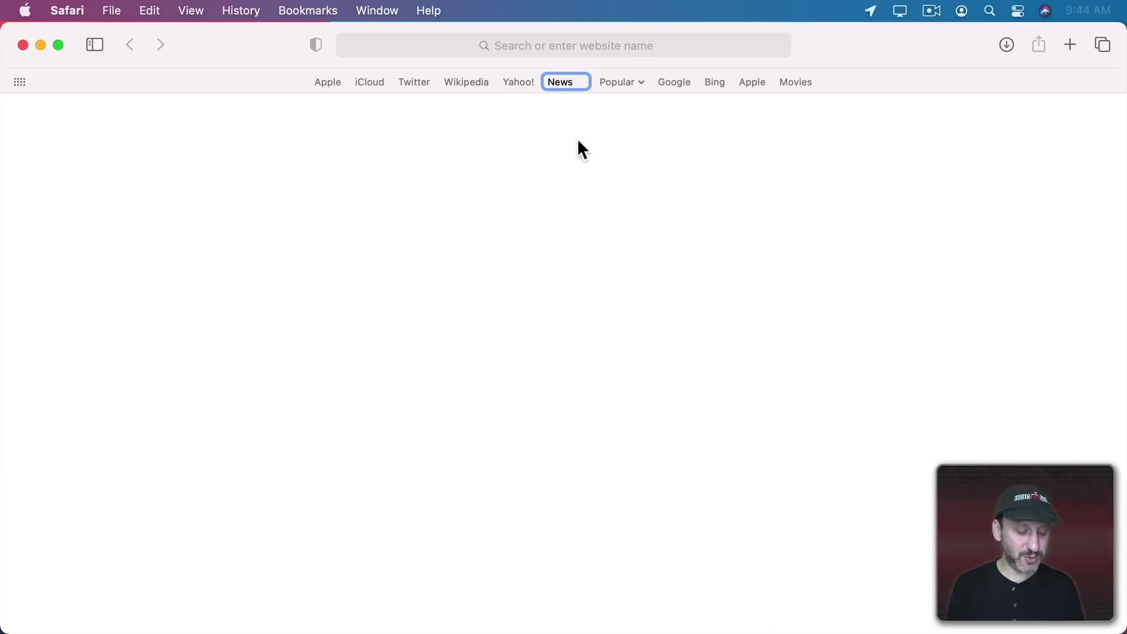
{"action": "key", "text": "ctrl+super+space"}
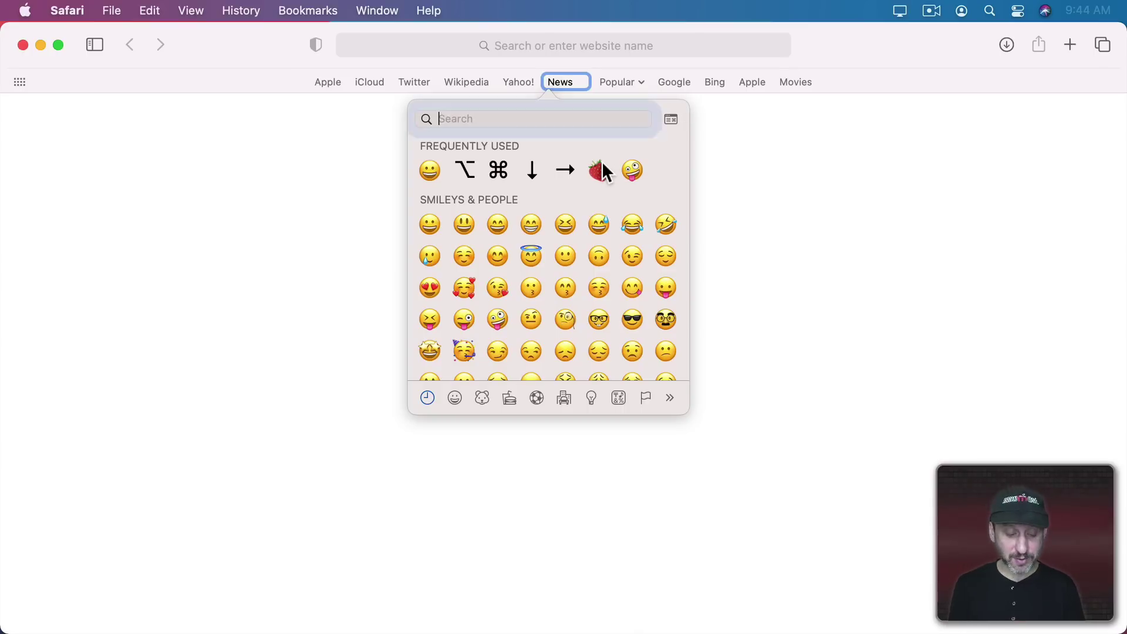
{"action": "type", "text": "news"}
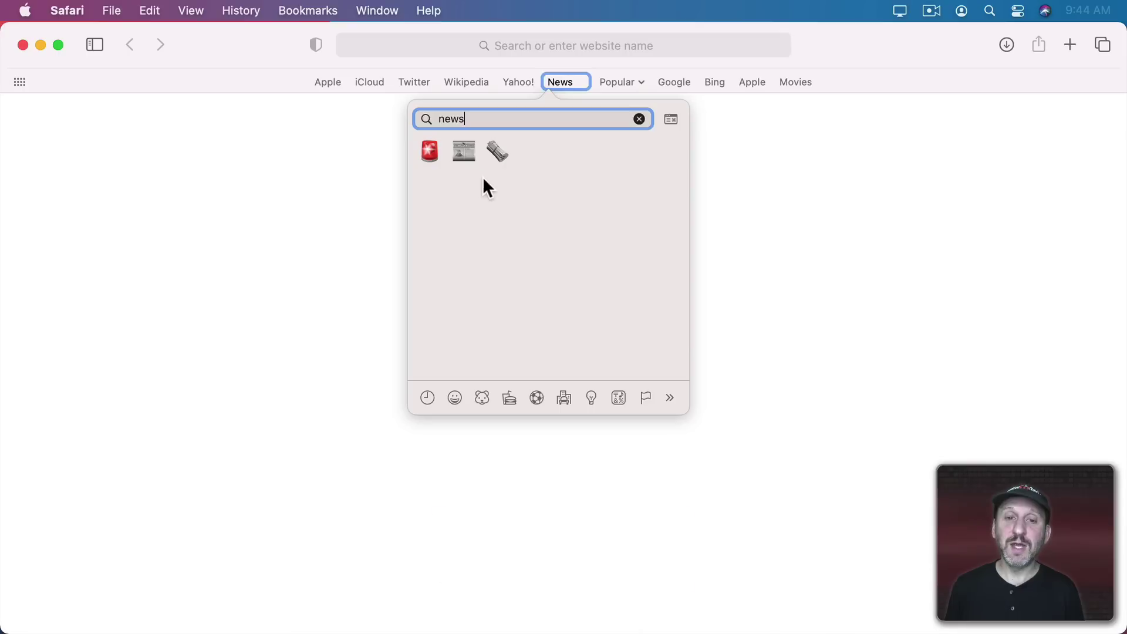
{"action": "left_click", "coordinate": [462, 152]}
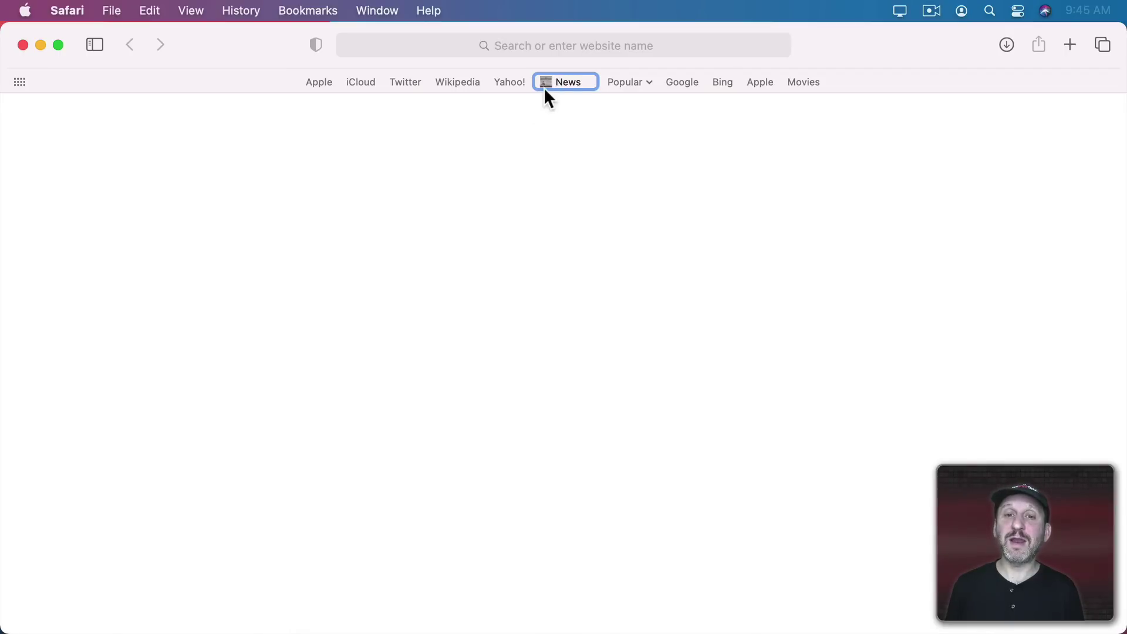
Commit the News name, then prefix the Apple favorite with the 🍎 emoji found via 'apple'
{"action": "left_click", "coordinate": [330, 95]}
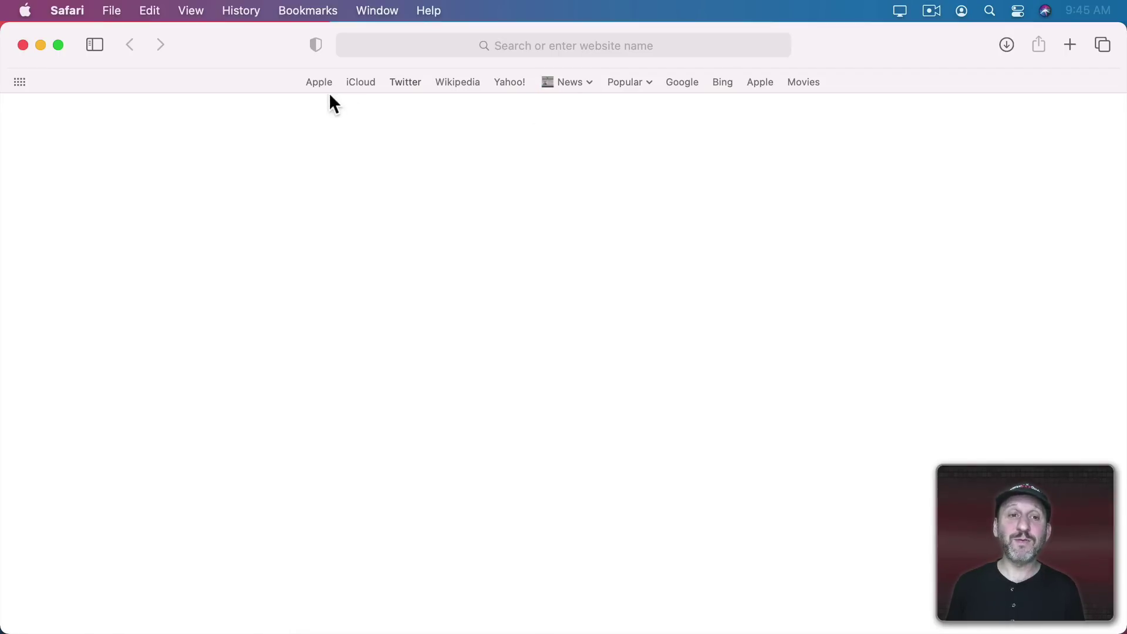
{"action": "left_click", "coordinate": [312, 85], "text": "ctrl"}
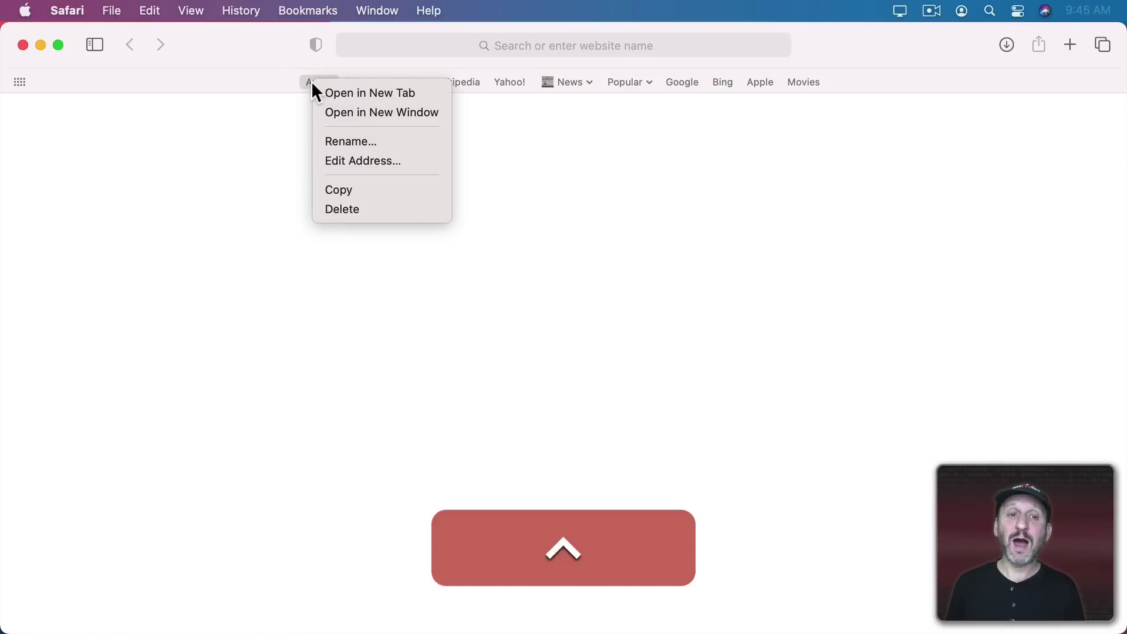
{"action": "left_click", "coordinate": [355, 141]}
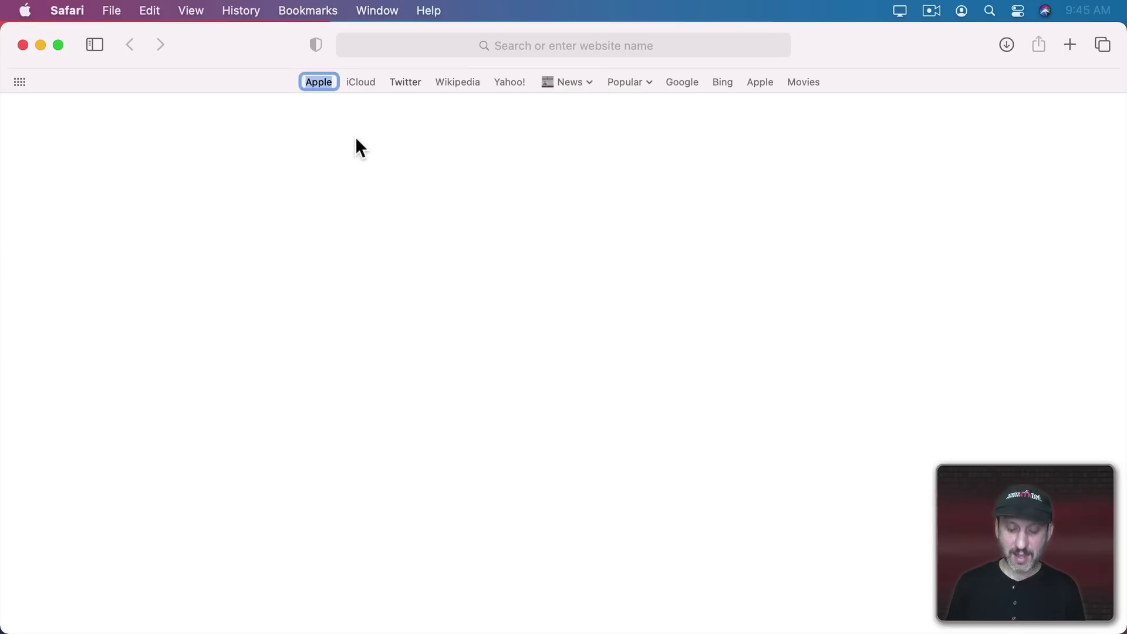
{"action": "key", "text": "Left"}
{"action": "key", "text": "ctrl+super+space"}
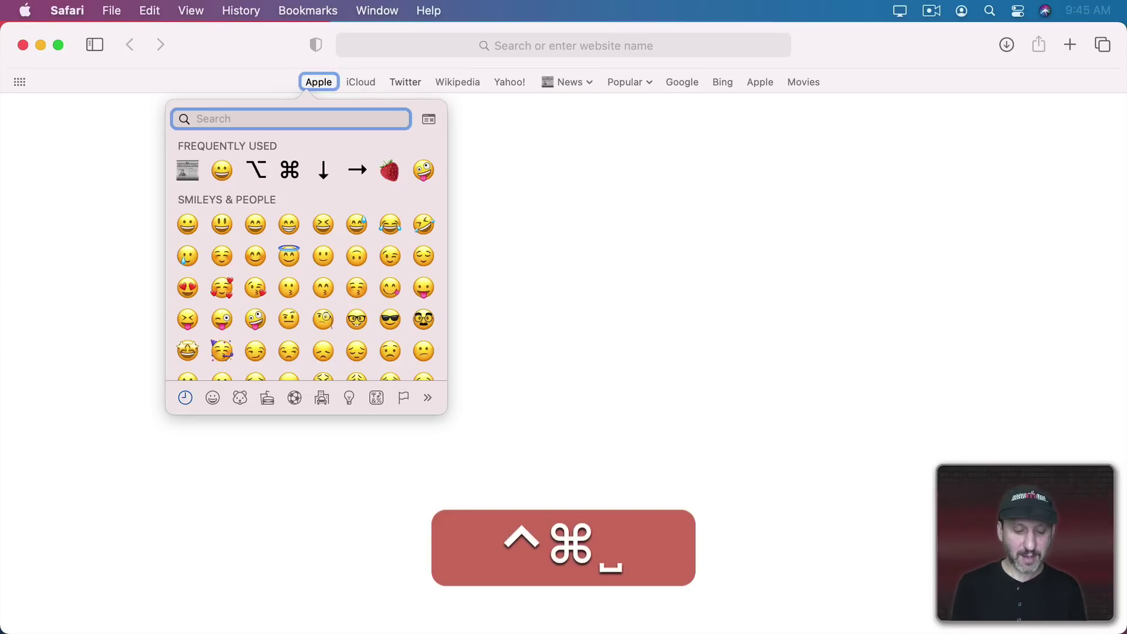
{"action": "type", "text": "apple"}
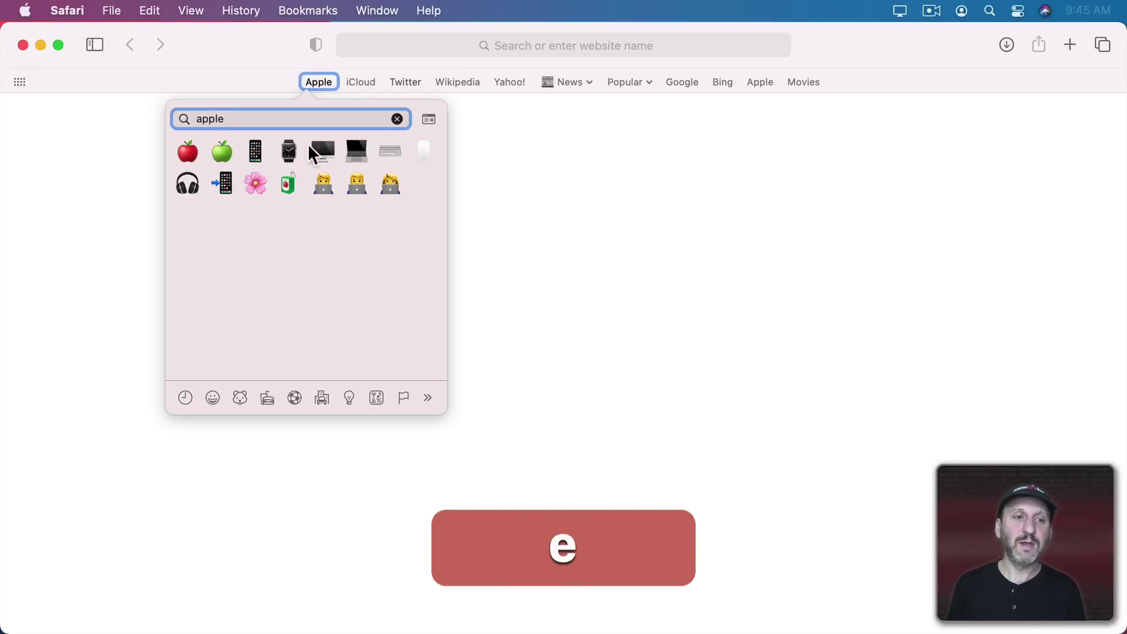
{"action": "key", "text": "Return"}
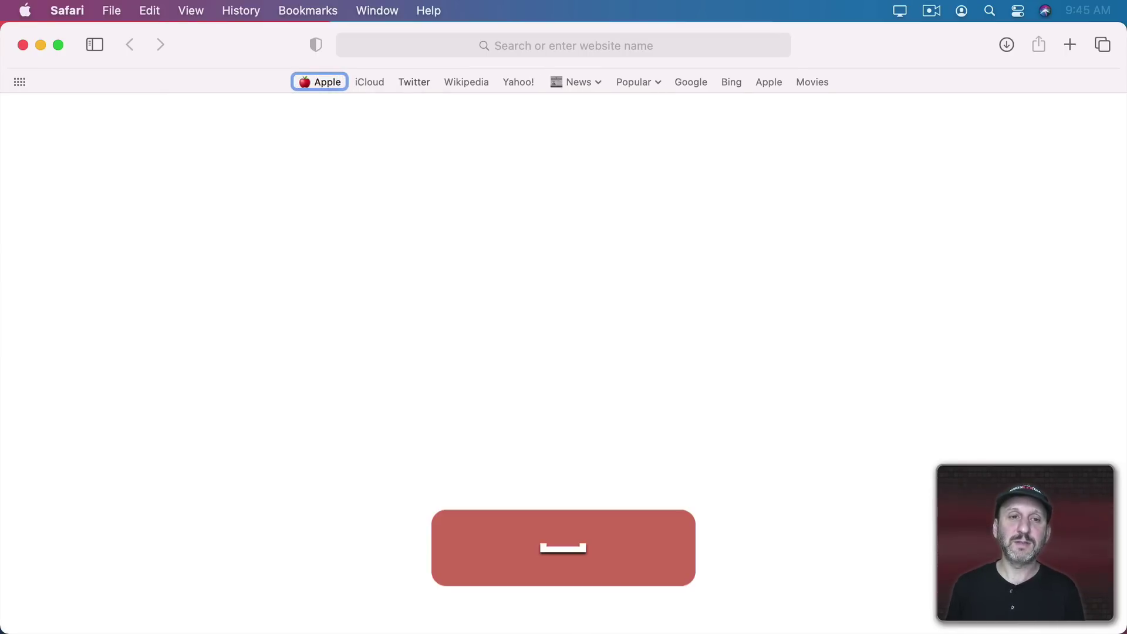
{"action": "left_click", "coordinate": [385, 151]}
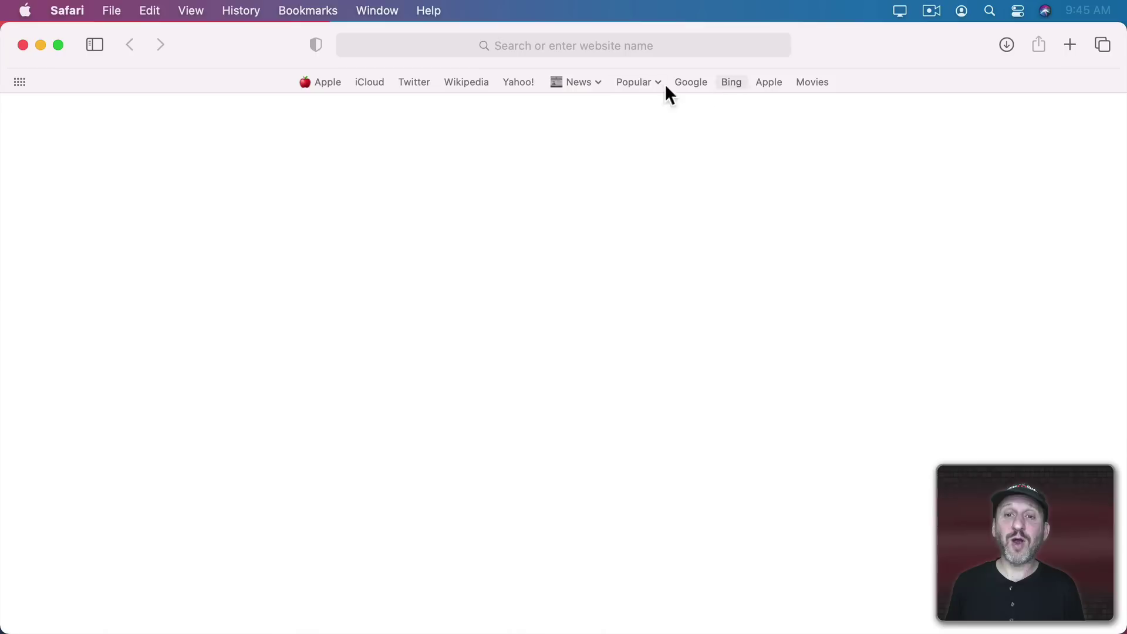
Delete the text from the News and Apple names so only their emojis remain
{"action": "key", "text": "ctrl"}
{"action": "left_click", "coordinate": [573, 83], "text": "ctrl"}
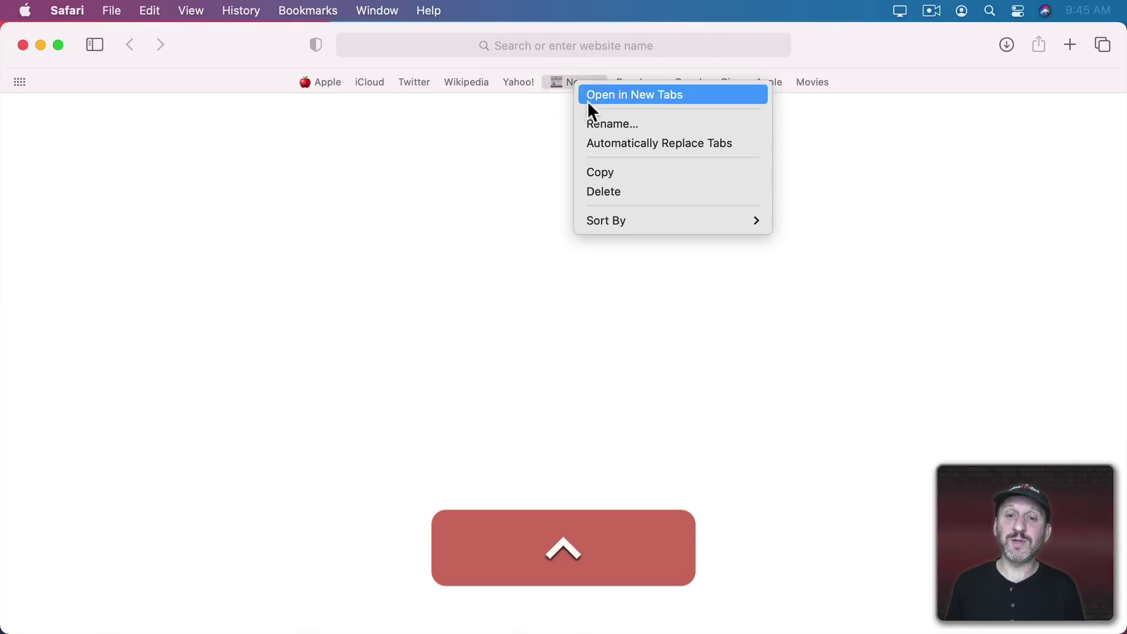
{"action": "left_click", "coordinate": [596, 118]}
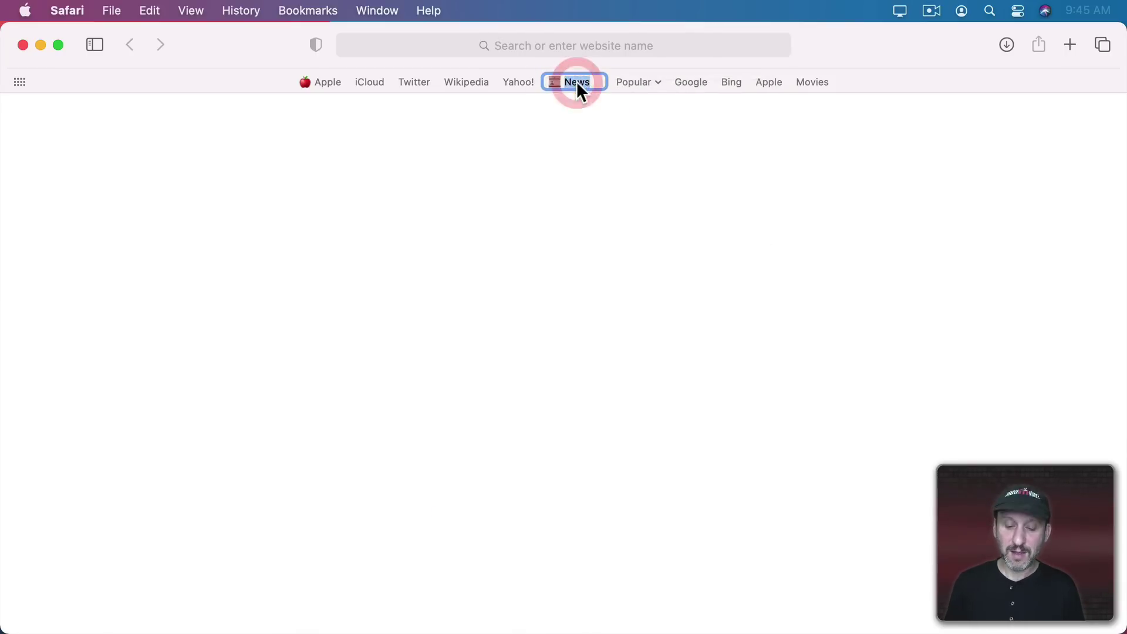
{"action": "key", "text": "BackSpace"}
{"action": "key", "text": "Return"}
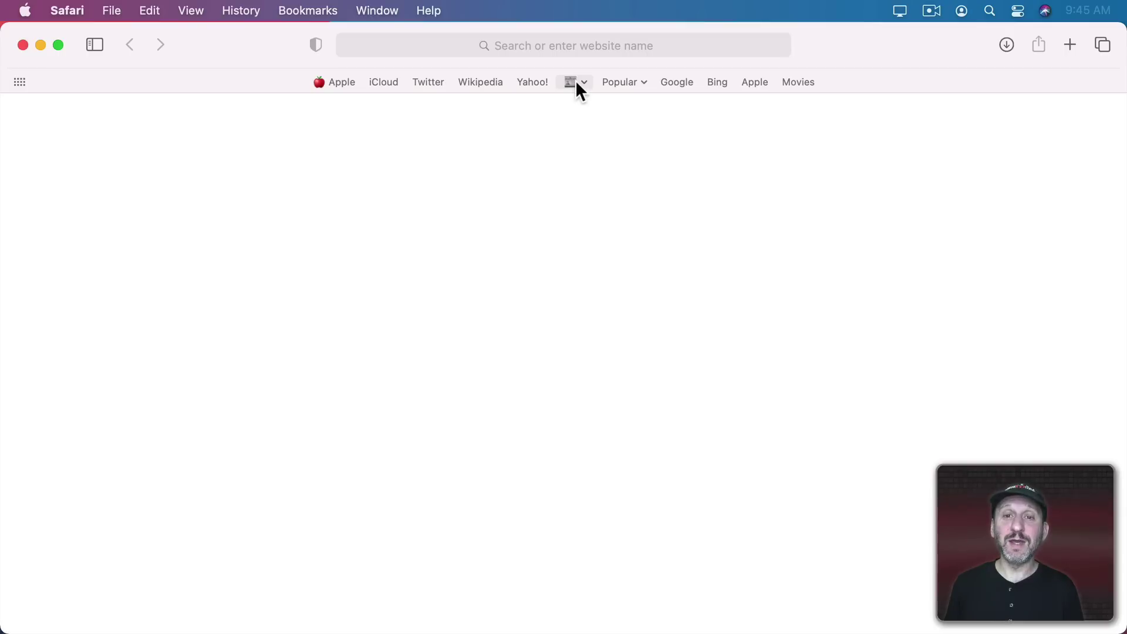
{"action": "left_click", "coordinate": [334, 82]}
{"action": "key", "text": "BackSpace"}
{"action": "key", "text": "BackSpace"}
{"action": "key", "text": "BackSpace"}
{"action": "key", "text": "BackSpace"}
{"action": "key", "text": "BackSpace"}
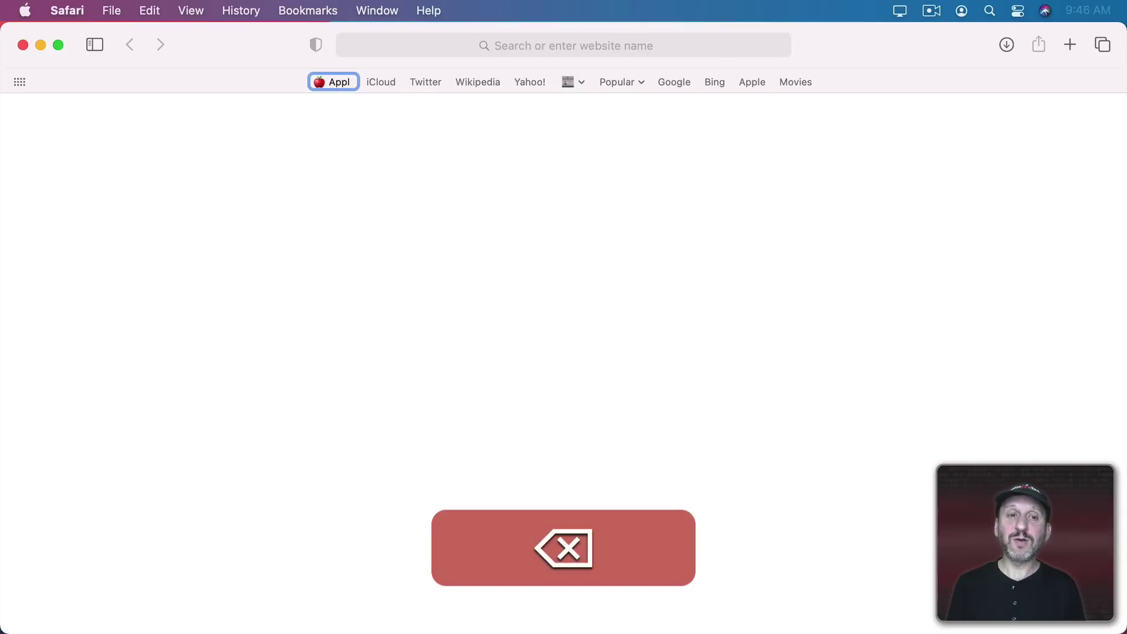
{"action": "key", "text": "Return"}
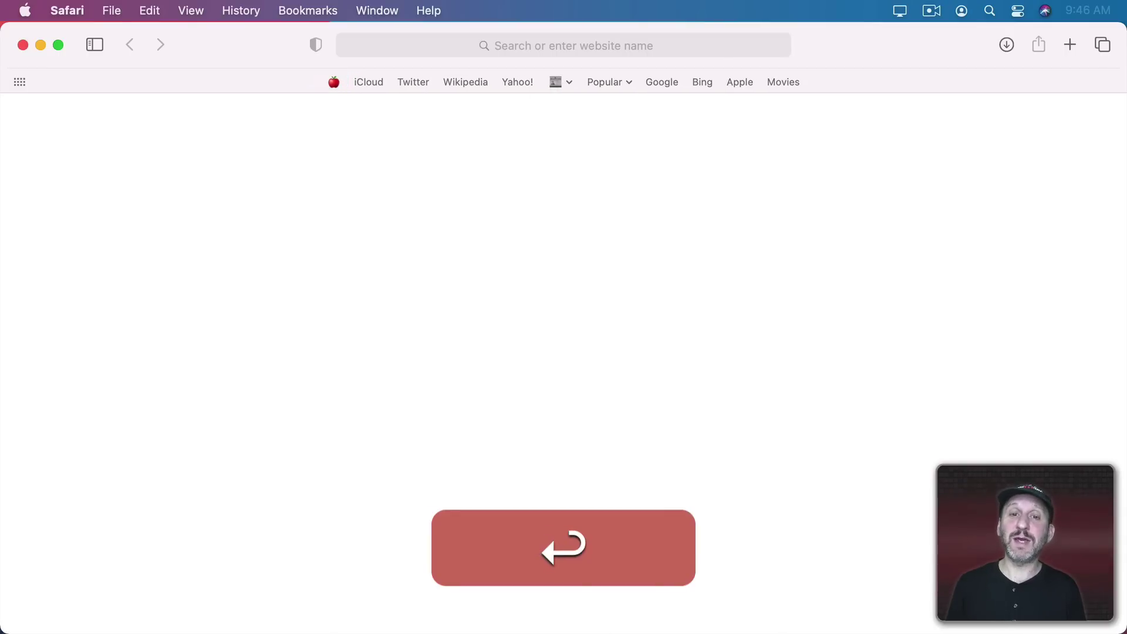